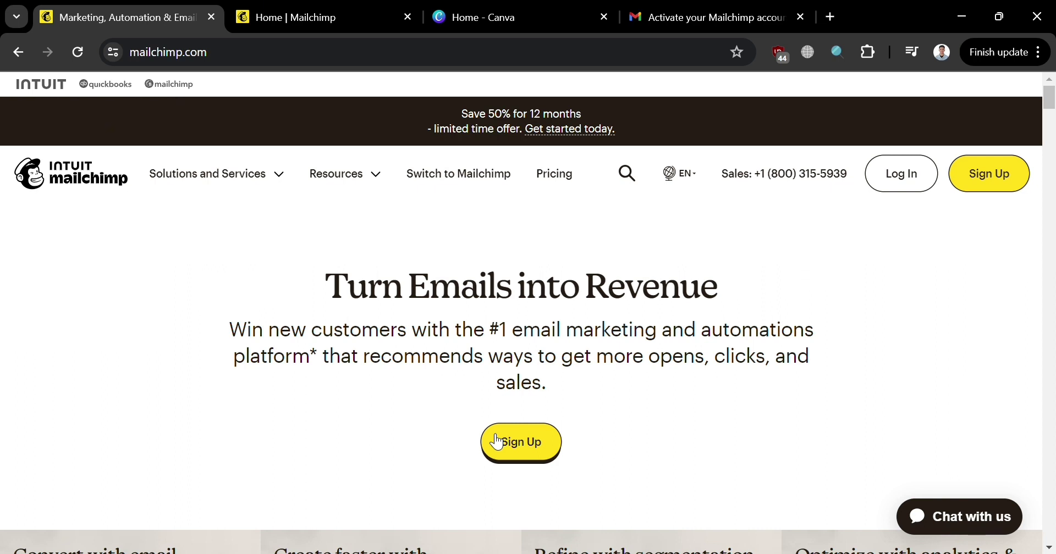
Browse Mailchimp's marketing features and pricing plans, then switch to the account Home dashboard
left_click(499, 441)
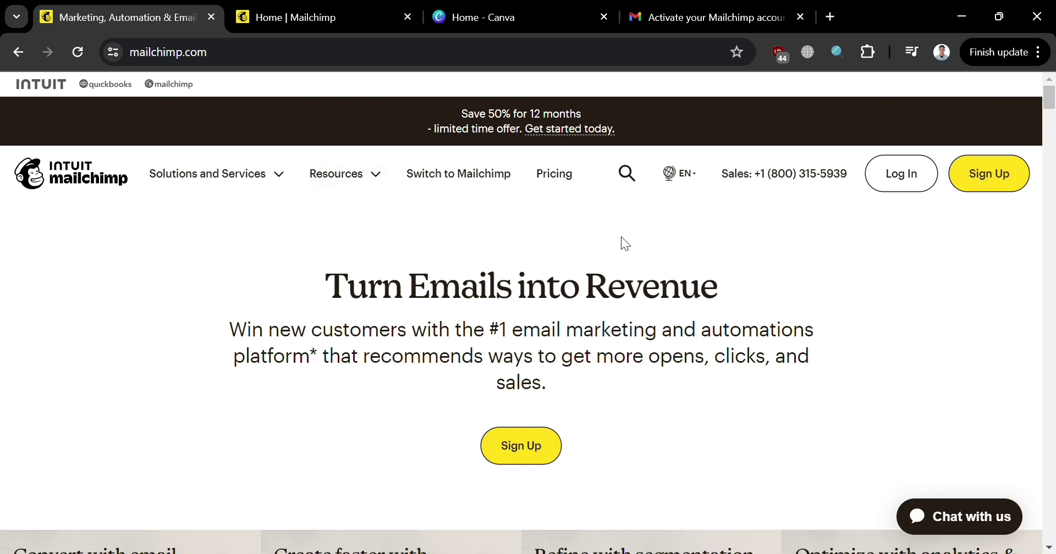
scroll(758, 266, "down", 2)
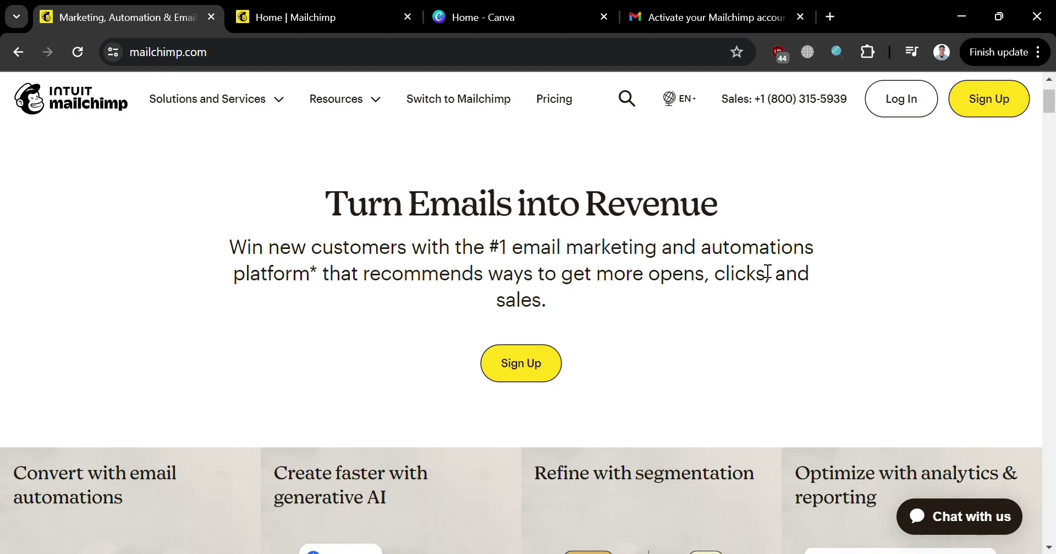
scroll(758, 275, "up", 2)
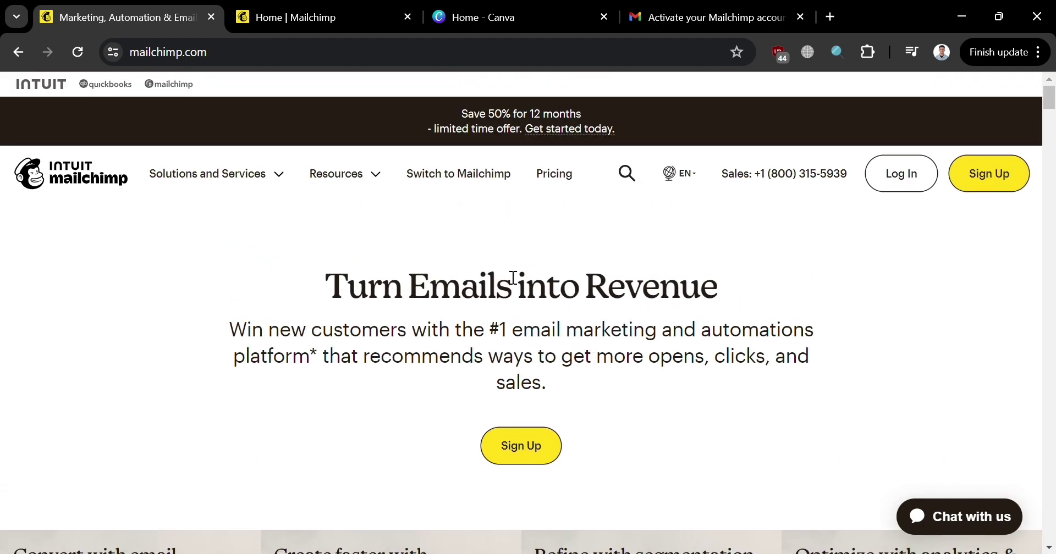
scroll(456, 233, "down", 7)
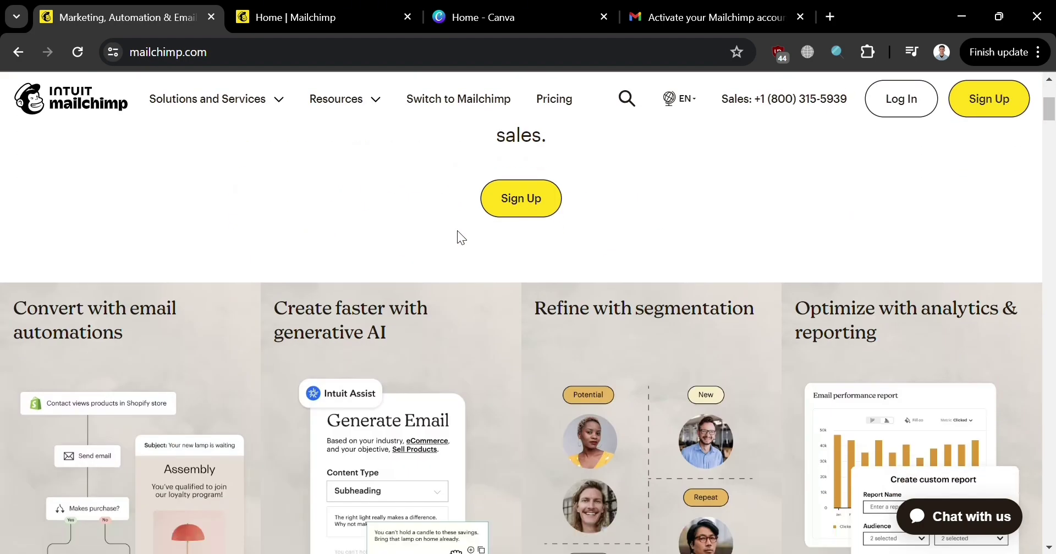
scroll(242, 213, "down", 12)
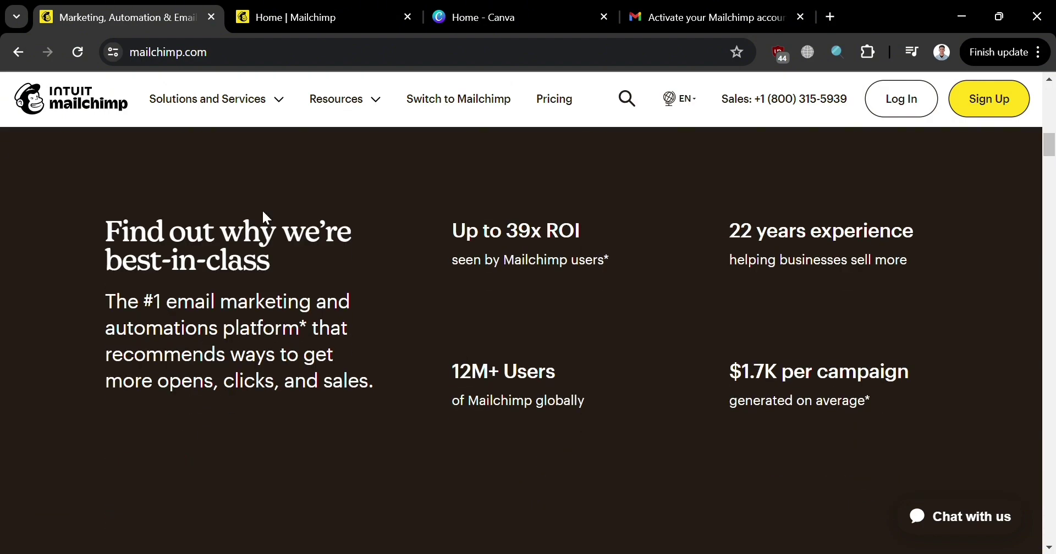
scroll(265, 224, "down", 12)
scroll(290, 205, "down", 16)
scroll(289, 207, "down", 9)
scroll(288, 206, "up", 9)
scroll(288, 206, "down", 9)
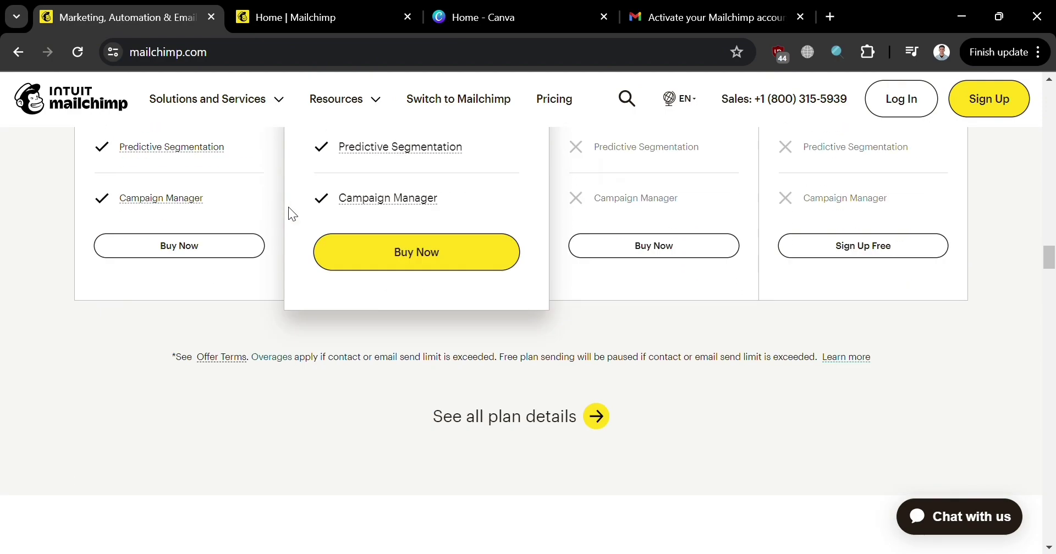
scroll(288, 207, "down", 18)
scroll(290, 210, "down", 15)
scroll(291, 209, "up", 10)
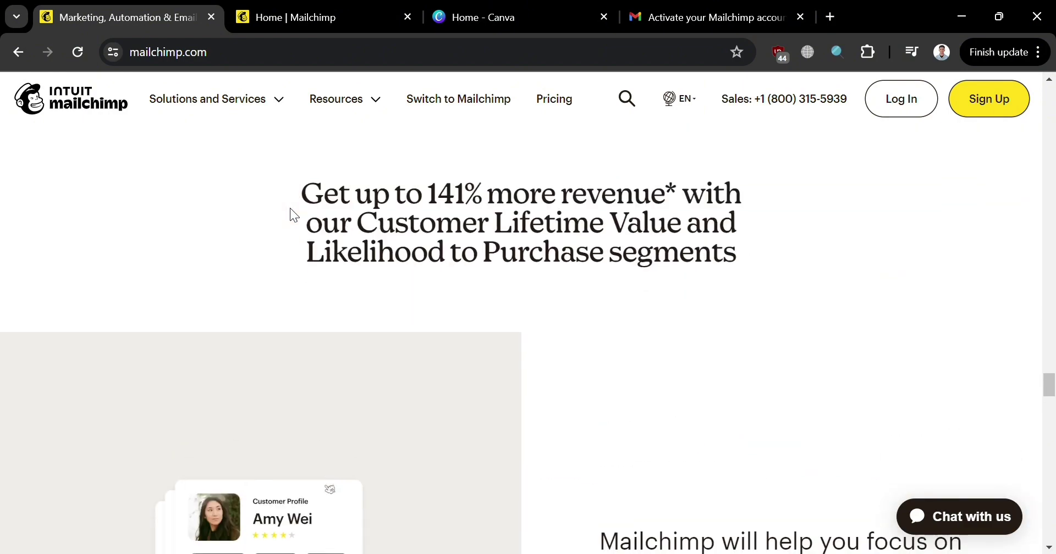
scroll(291, 209, "up", 10)
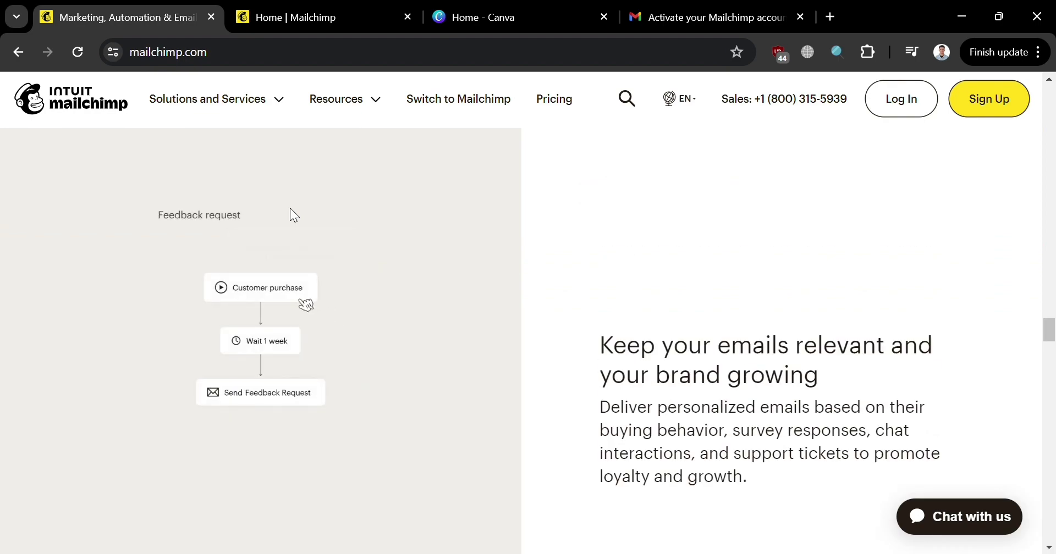
scroll(290, 210, "up", 10)
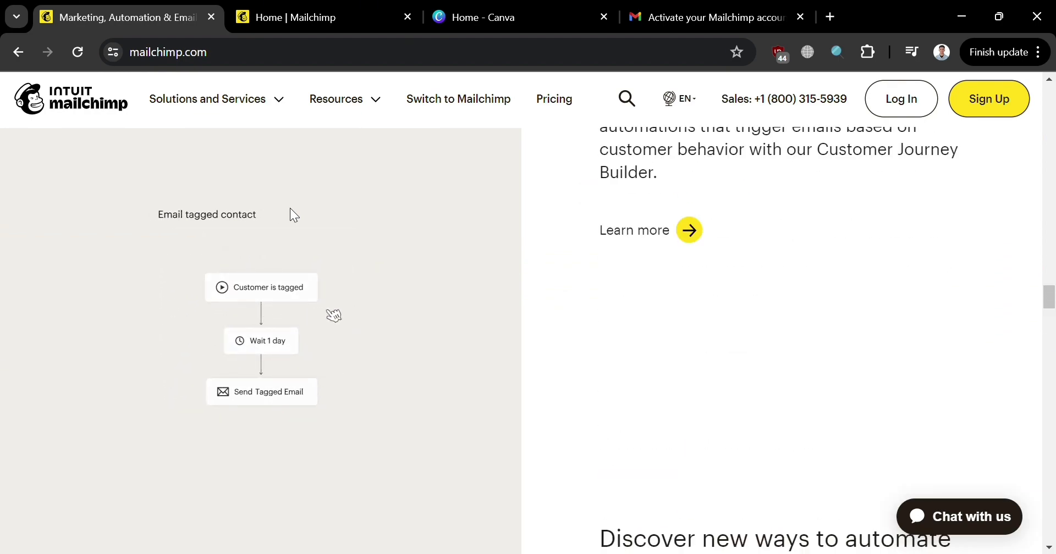
scroll(291, 210, "up", 15)
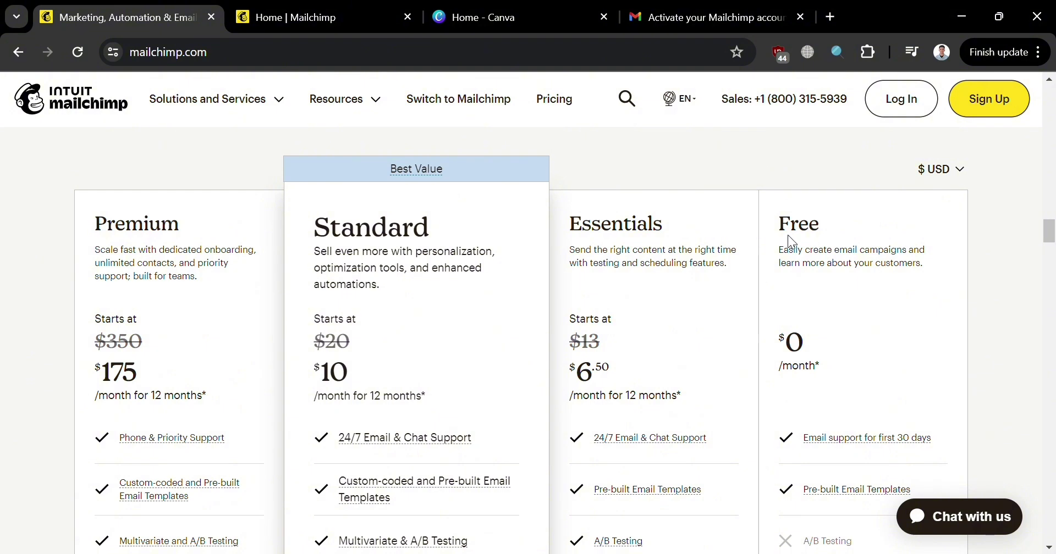
scroll(872, 365, "down", 6)
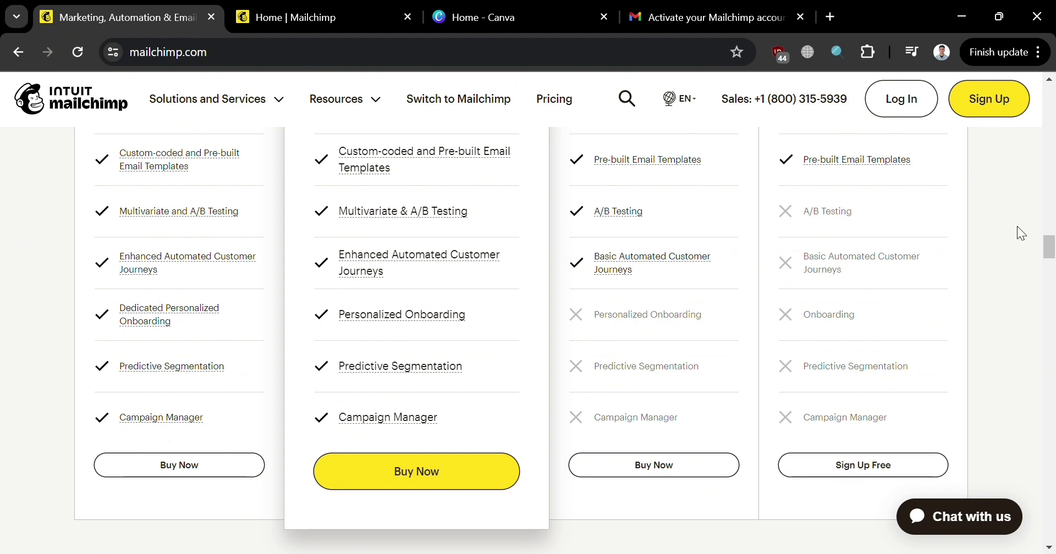
scroll(1012, 165, "up", 2)
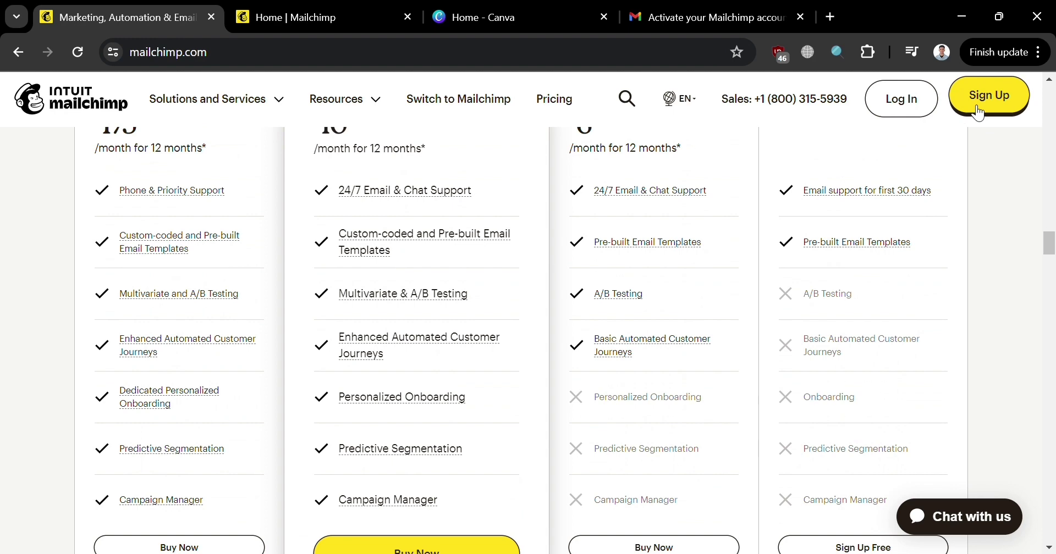
left_click(301, 8)
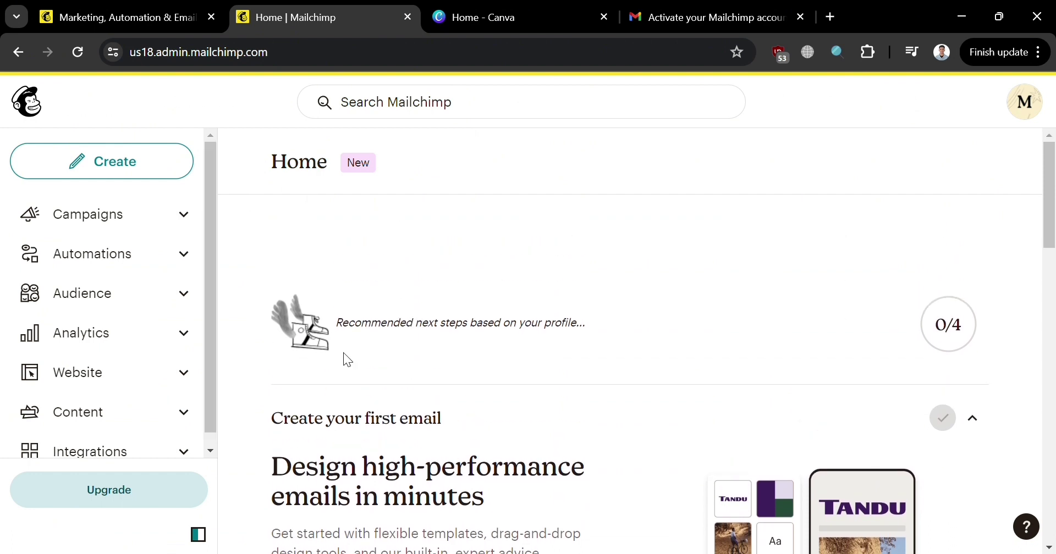
Scroll the Mailchimp Home dashboard, then switch to the Canva home page tab
scroll(354, 361, "down", 1)
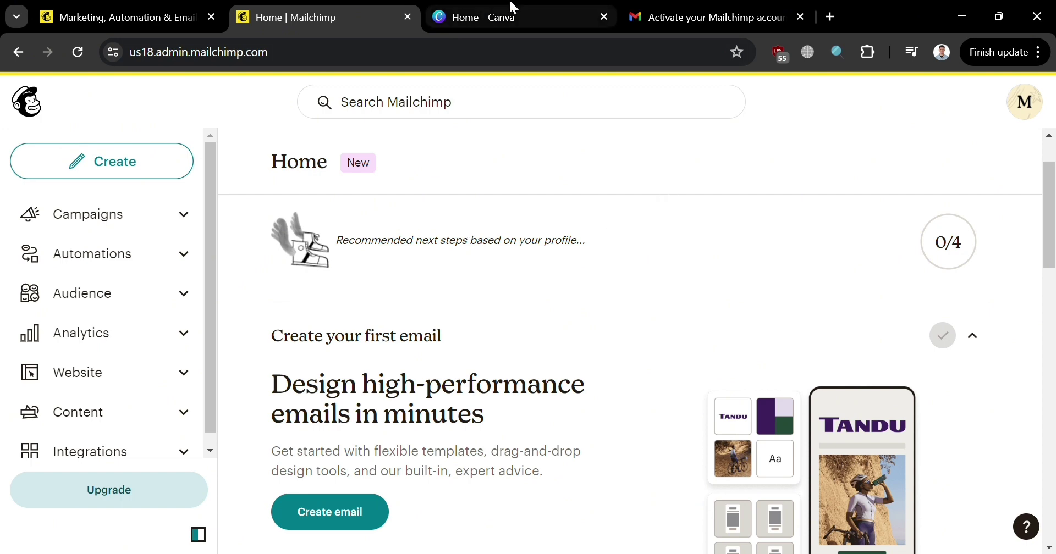
left_click(537, 8)
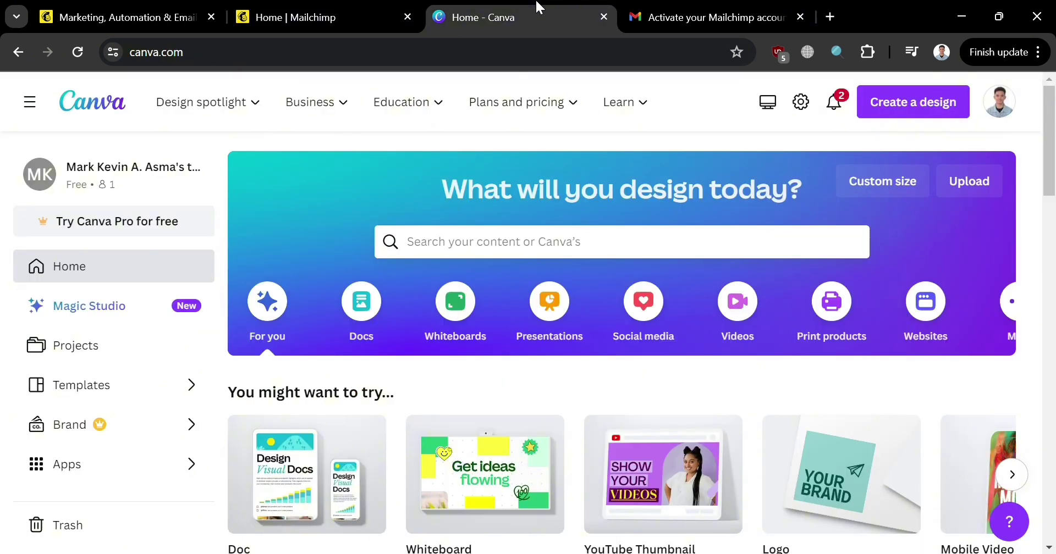
Close the Mailchimp account activation email tab
left_click(800, 17)
scroll(299, 301, "down", 2)
scroll(337, 335, "up", 2)
left_click(202, 53)
left_click_drag(249, 53, 202, 60)
left_click(252, 134)
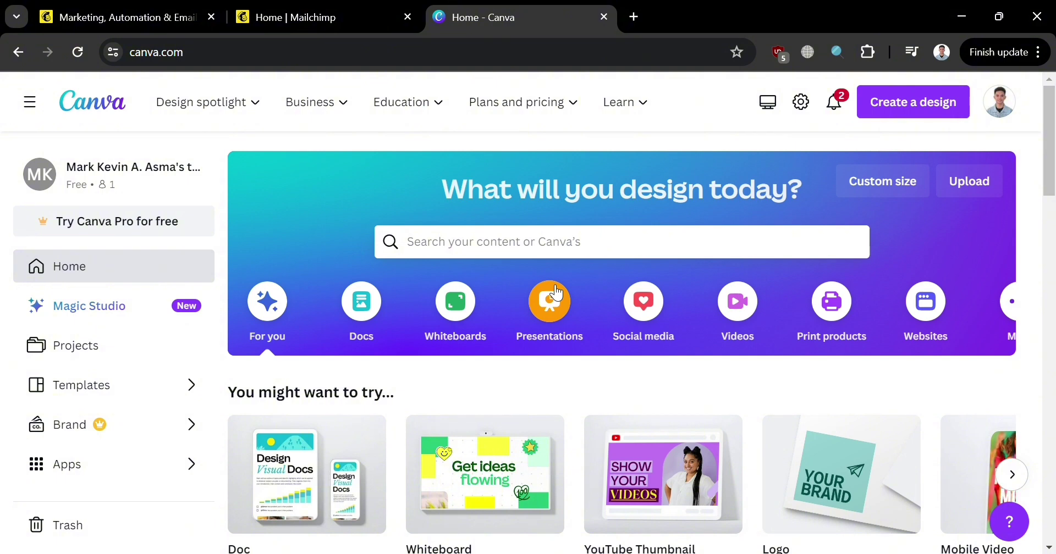
Search Canva's templates for 'waitlist'
left_click(620, 253)
type("wa")
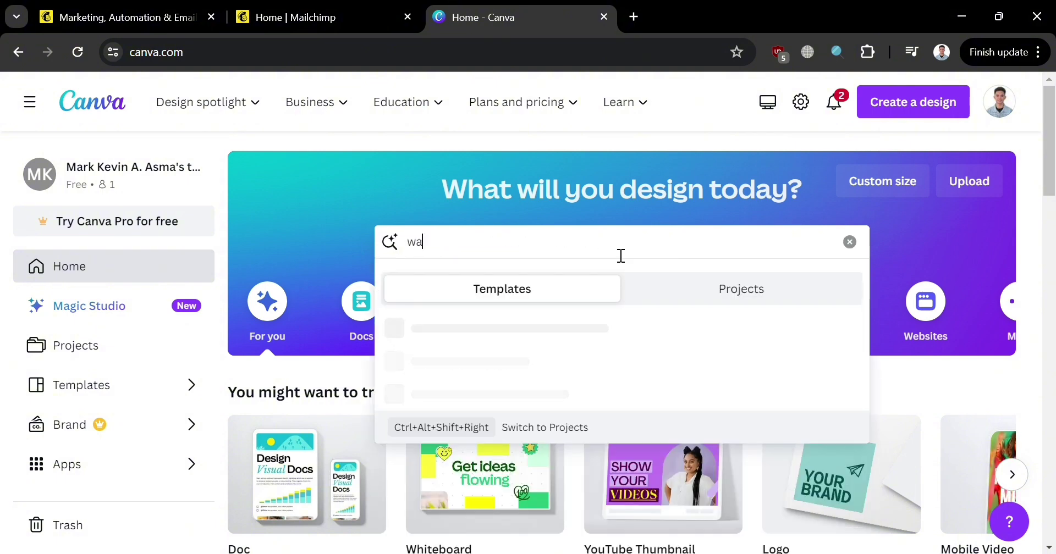
type("itlist")
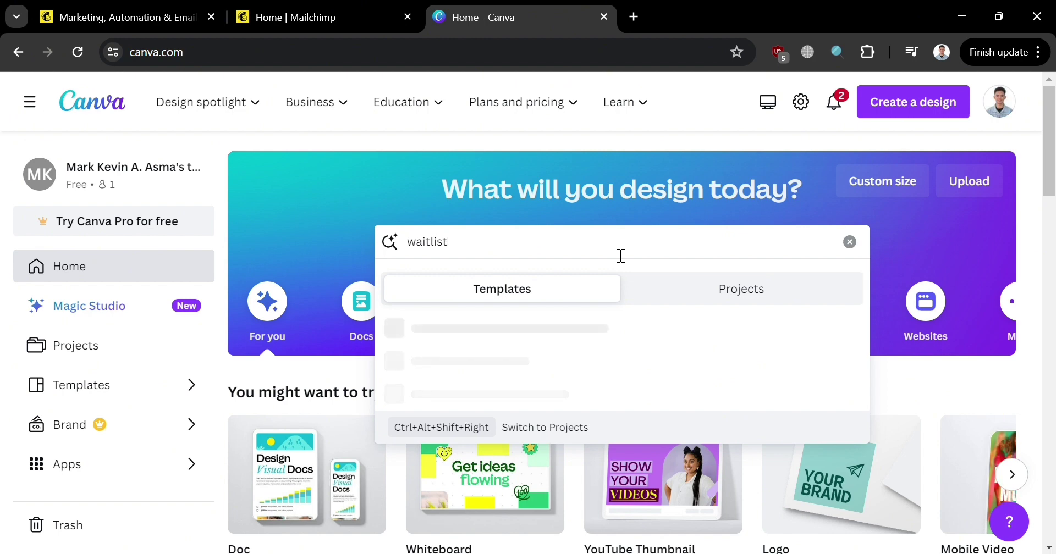
key("Return")
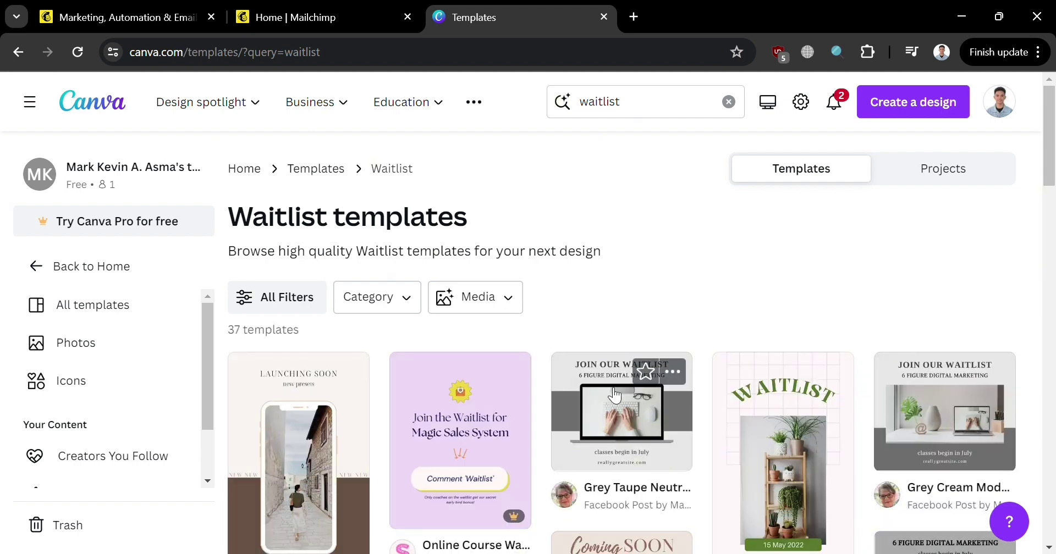
Filter the waitlist template results to free templates only
scroll(614, 395, "down", 3)
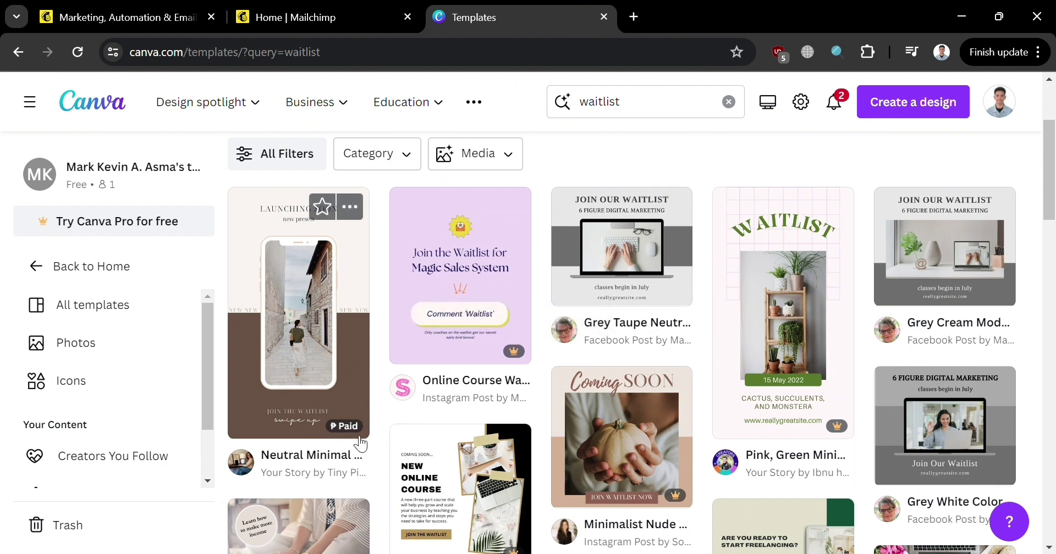
scroll(720, 313, "up", 3)
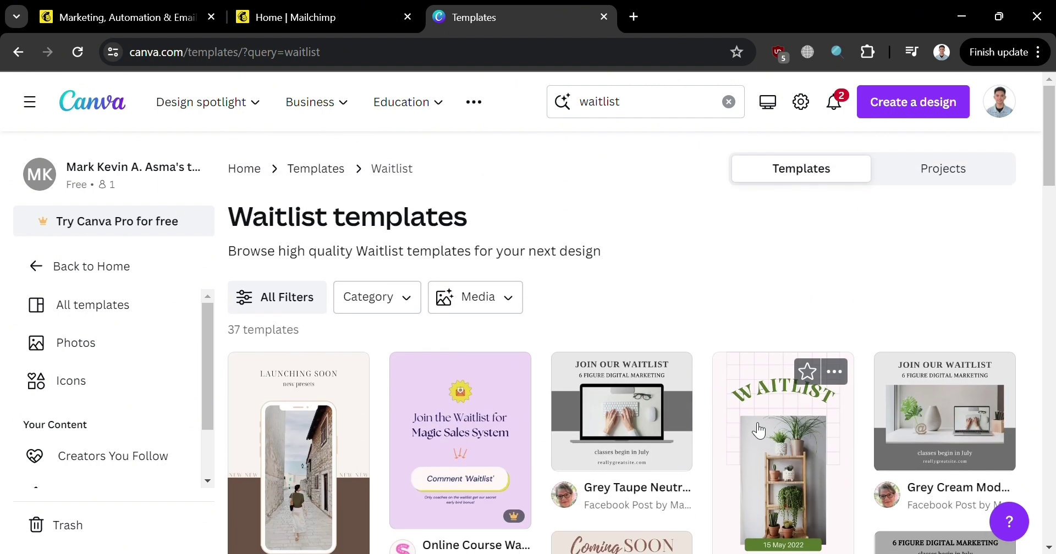
left_click(311, 294)
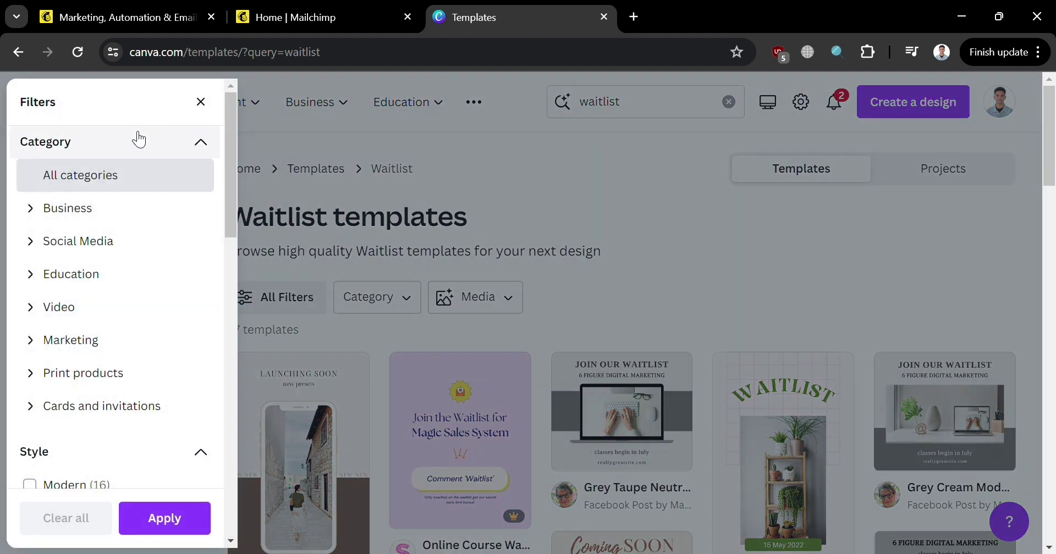
left_click_drag(236, 174, 239, 455)
left_click(63, 346)
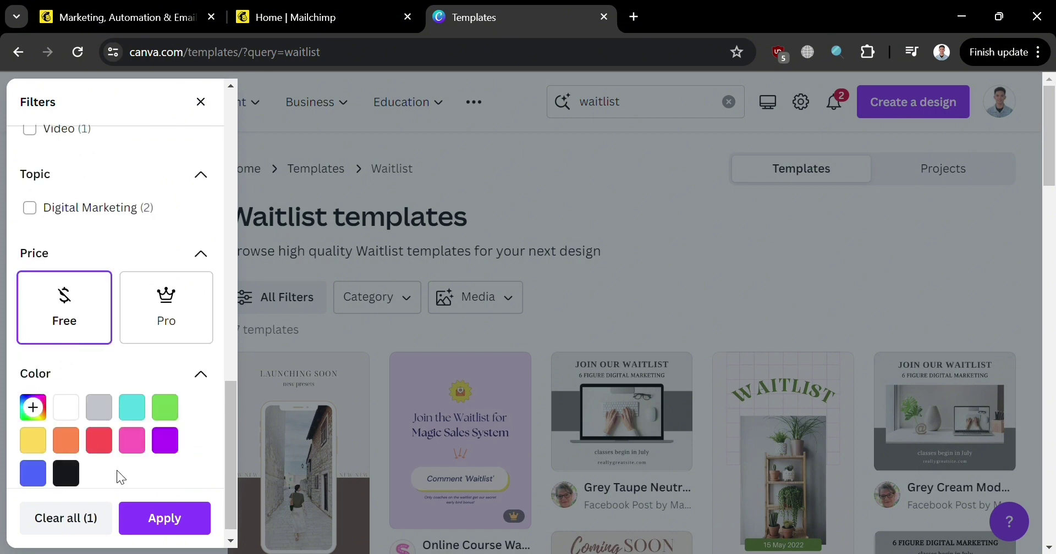
left_click(157, 518)
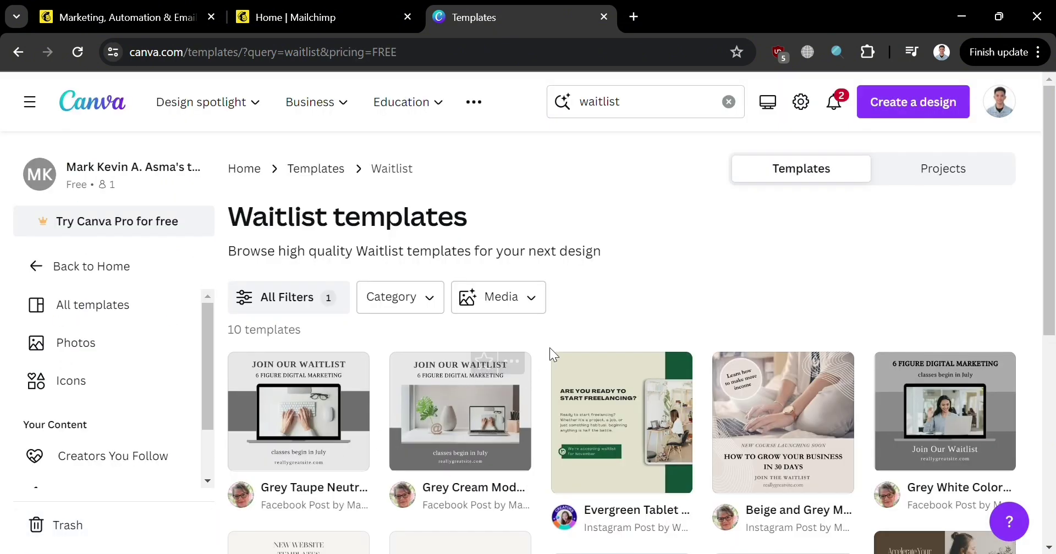
Preview the Grey Taupe Neutral Waitlist Lead Magnet Facebook Post template
scroll(547, 352, "down", 3)
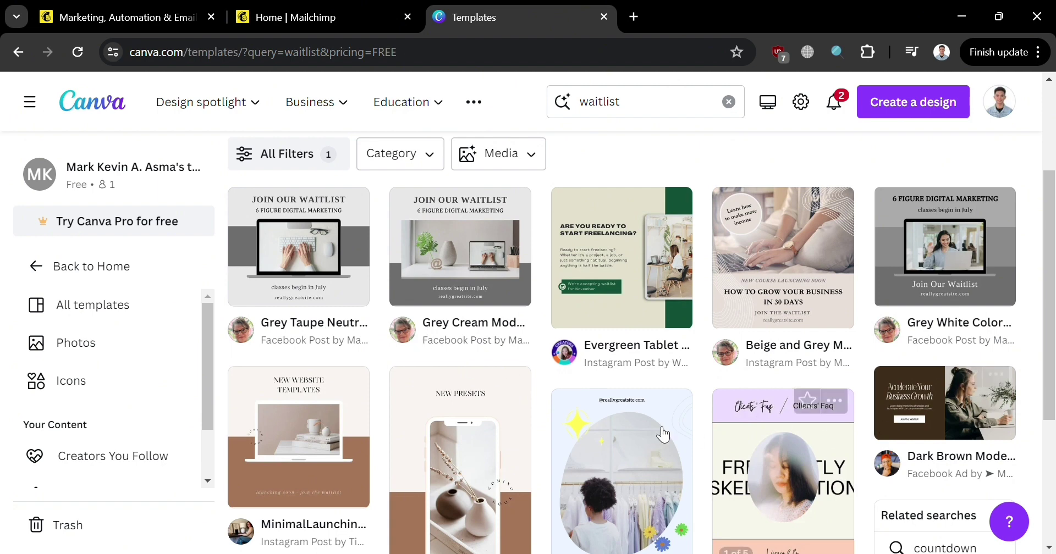
scroll(849, 432, "down", 2)
scroll(863, 387, "up", 3)
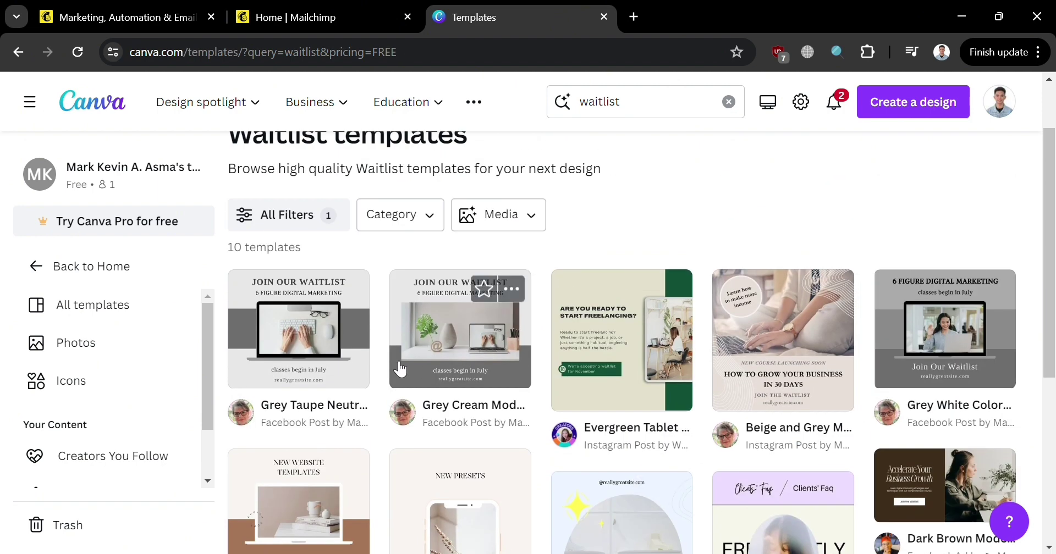
left_click(313, 379)
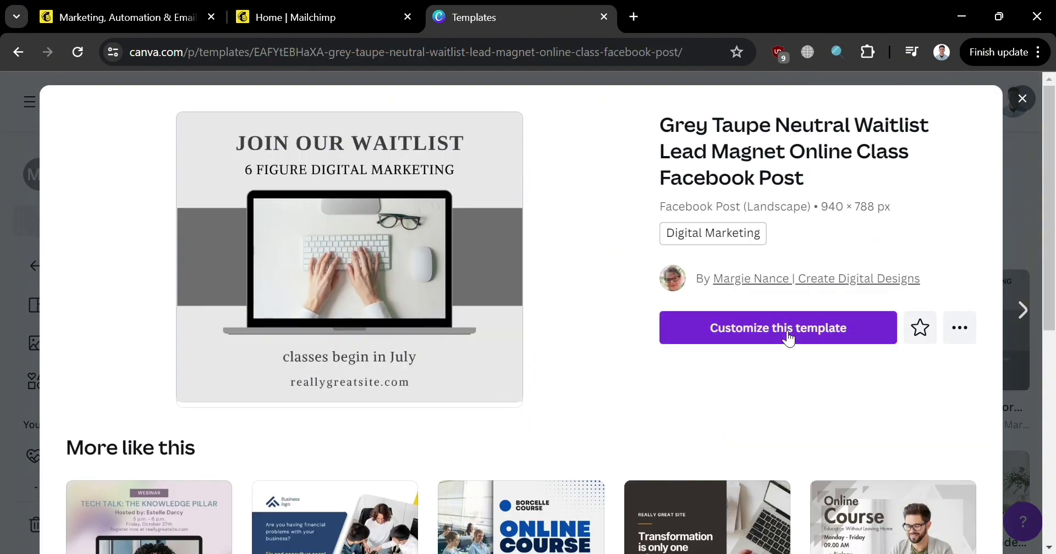
Open the Grey Taupe Neutral template in the editor, trying a green Pro template before dismissing the upgrade prompt
left_click(788, 336)
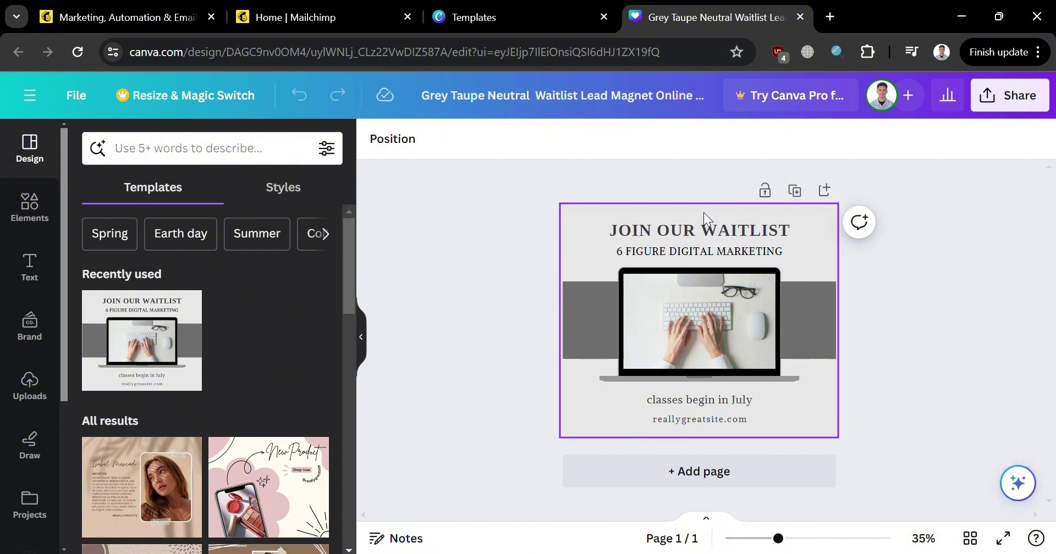
left_click(682, 313)
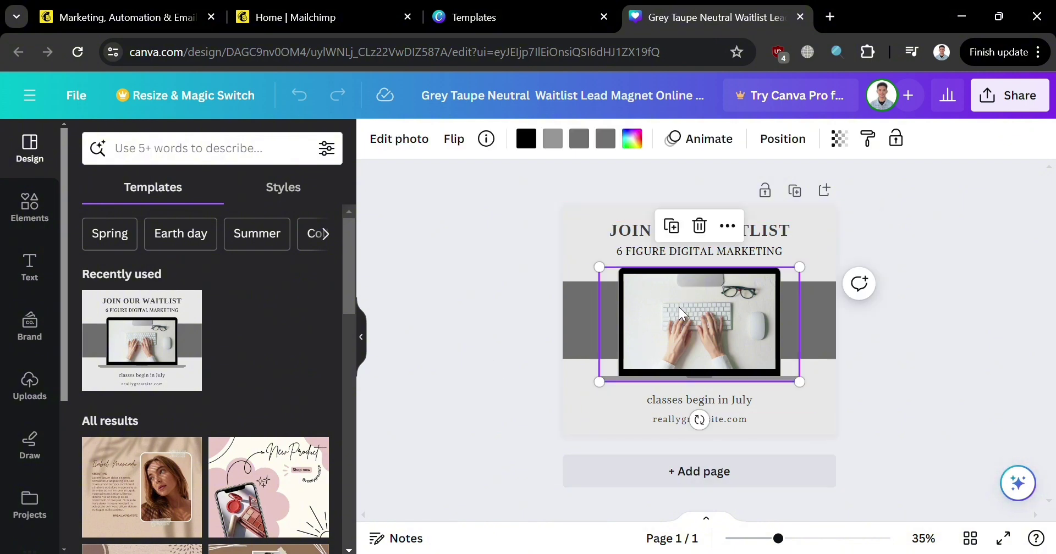
scroll(226, 382, "down", 6)
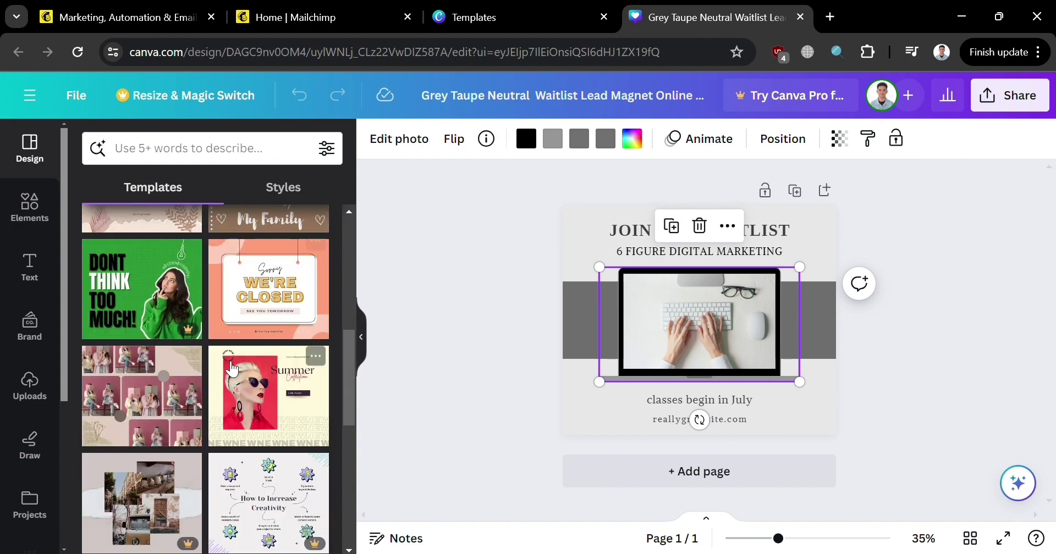
left_click(162, 324)
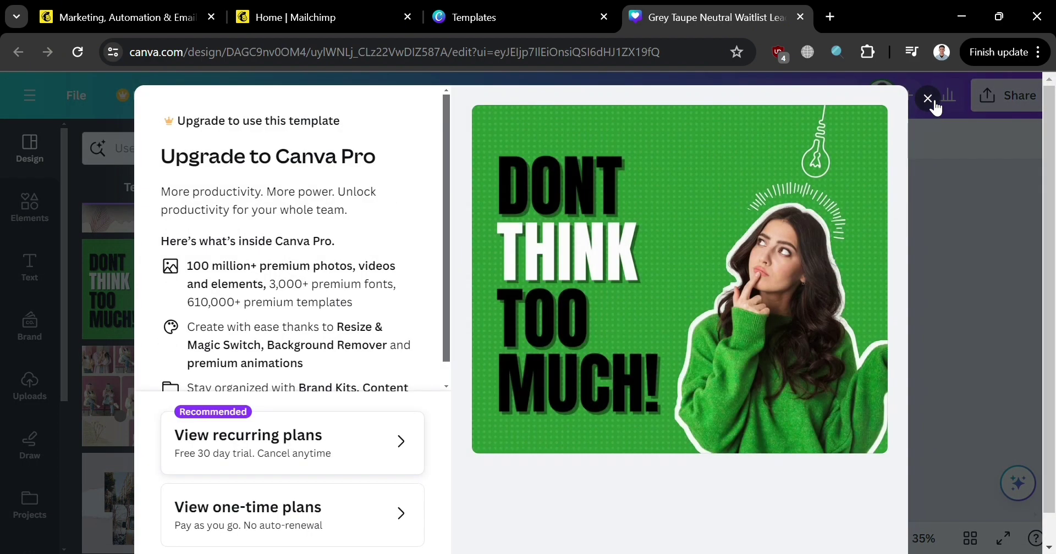
left_click(928, 99)
scroll(229, 366, "down", 10)
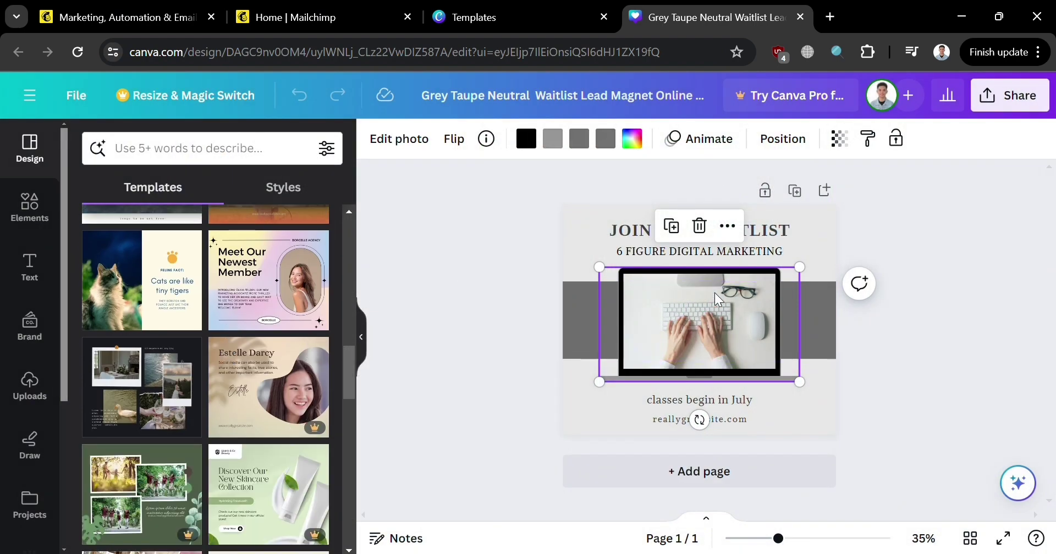
left_click(609, 234)
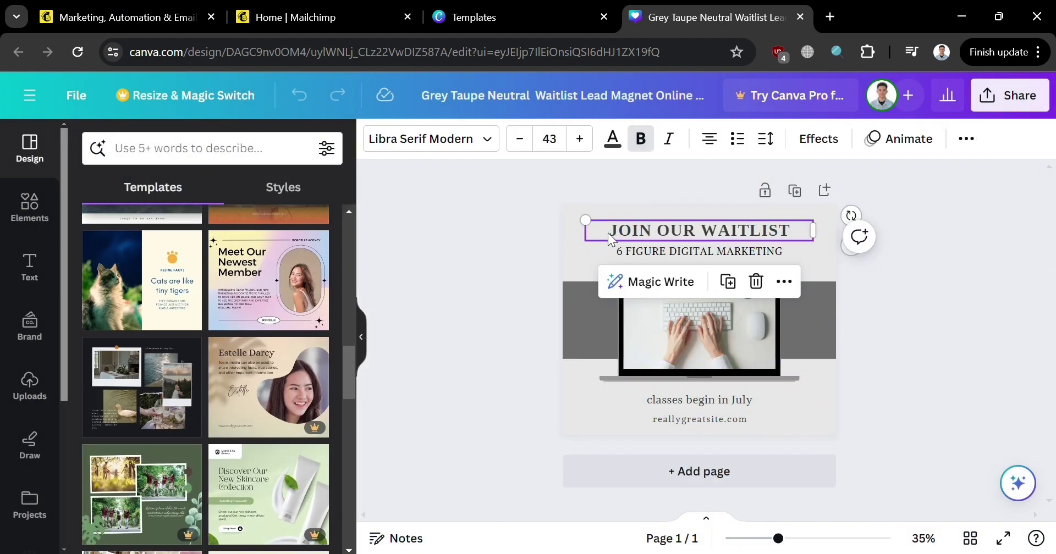
Change the heading text to 'JOIN NOW!'
left_click(608, 233)
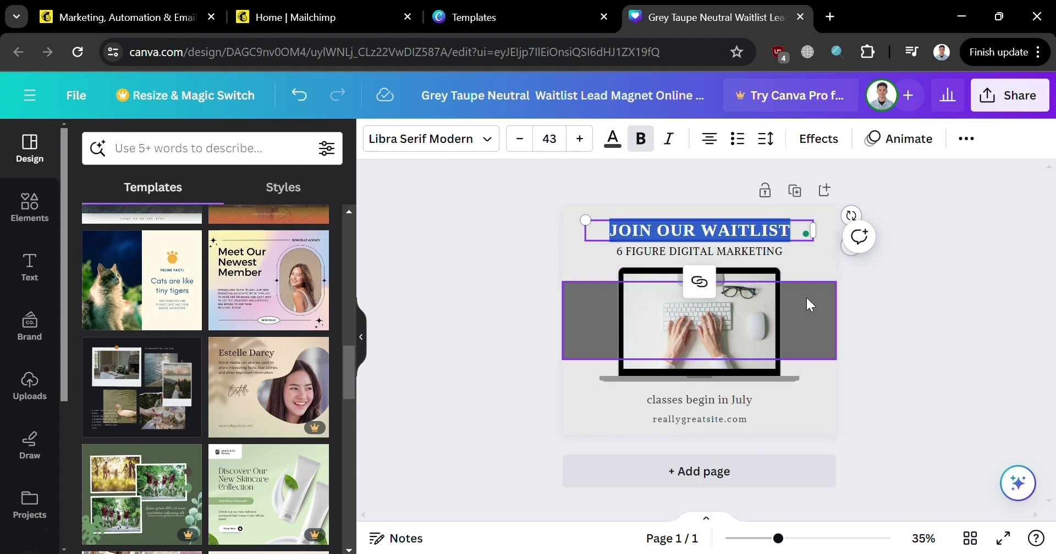
type("JOIN NOW!")
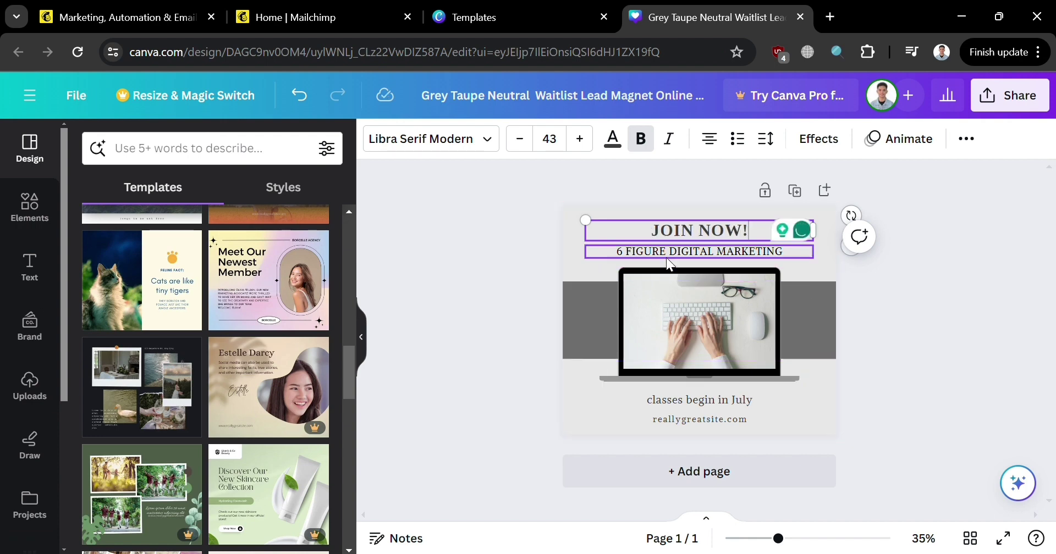
double_click(666, 258)
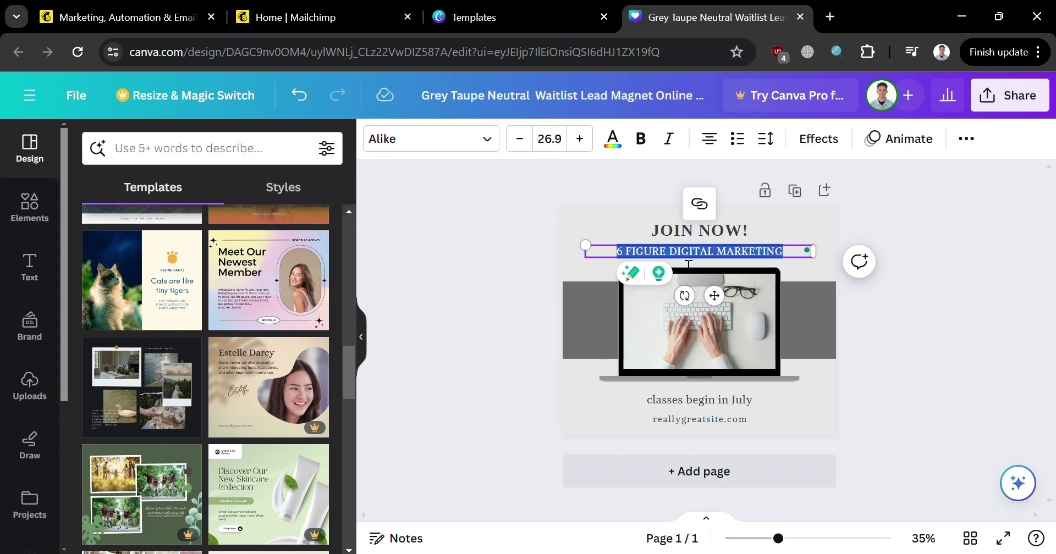
Change 'July' to 'May' in the date line and the web address to waitlist.com
double_click(724, 405)
left_click(792, 402)
key("BackSpace")
key("BackSpace")
key("BackSpace")
key("BackSpace")
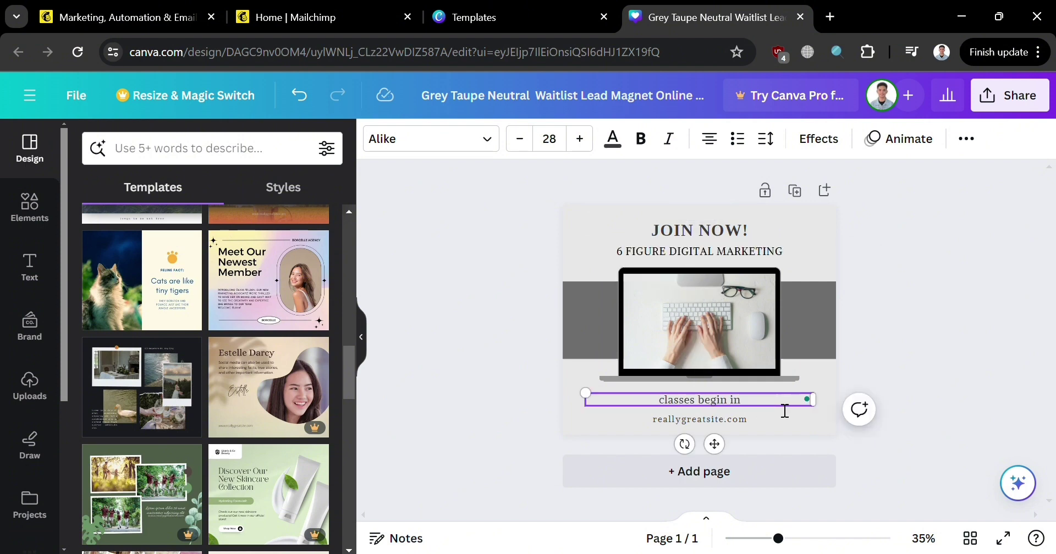
type("May")
left_click(747, 418)
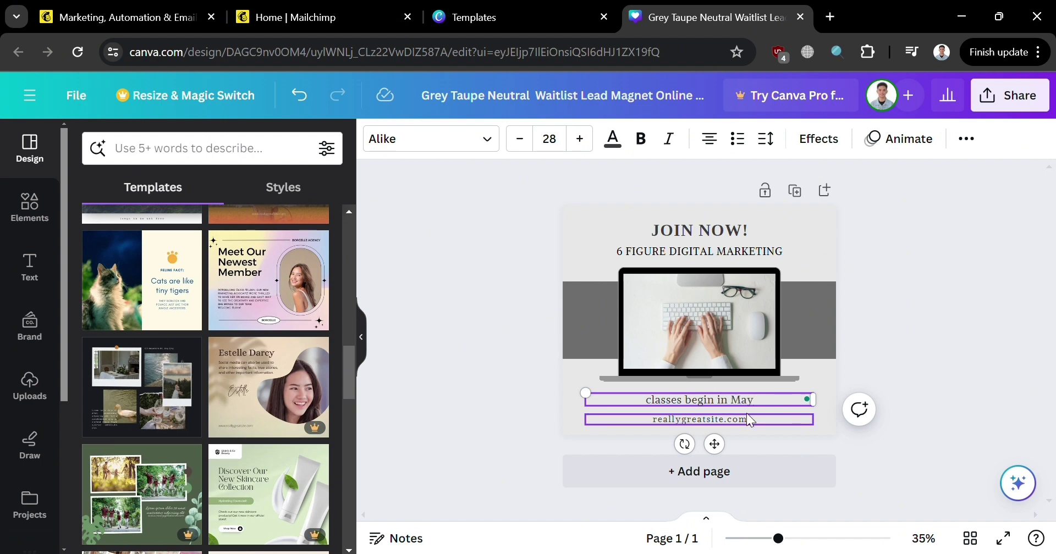
double_click(748, 416)
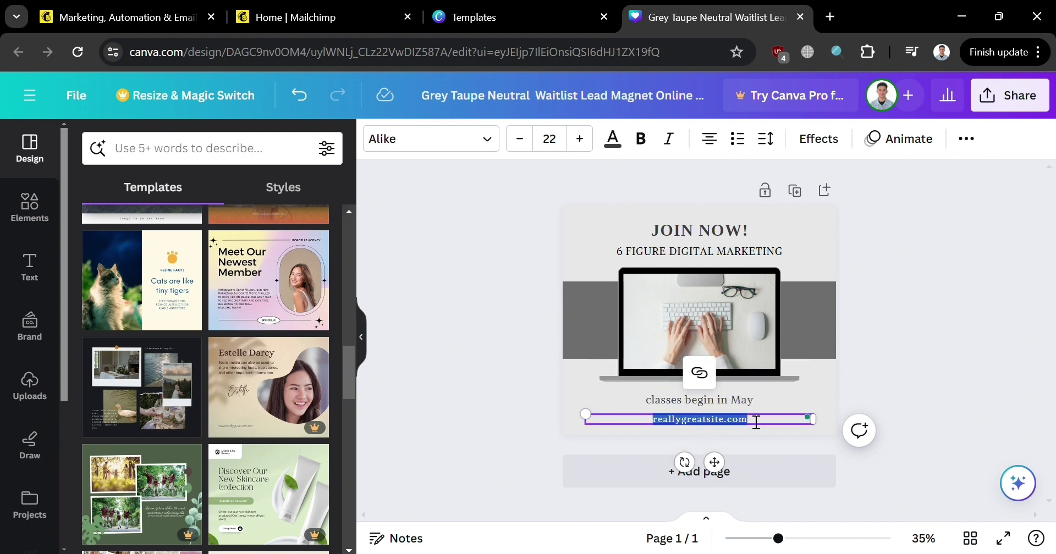
type("waitlist.com")
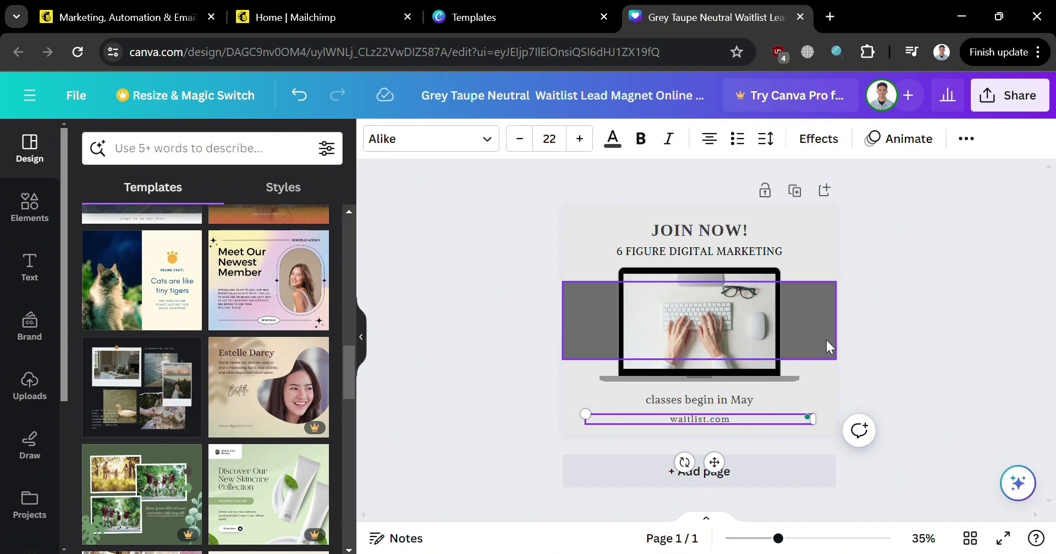
left_click(903, 306)
left_click(570, 277)
Try blue, purple, grey, gold and black backgrounds, then settle on a mint-to-blue gradient for the page
left_click(385, 136)
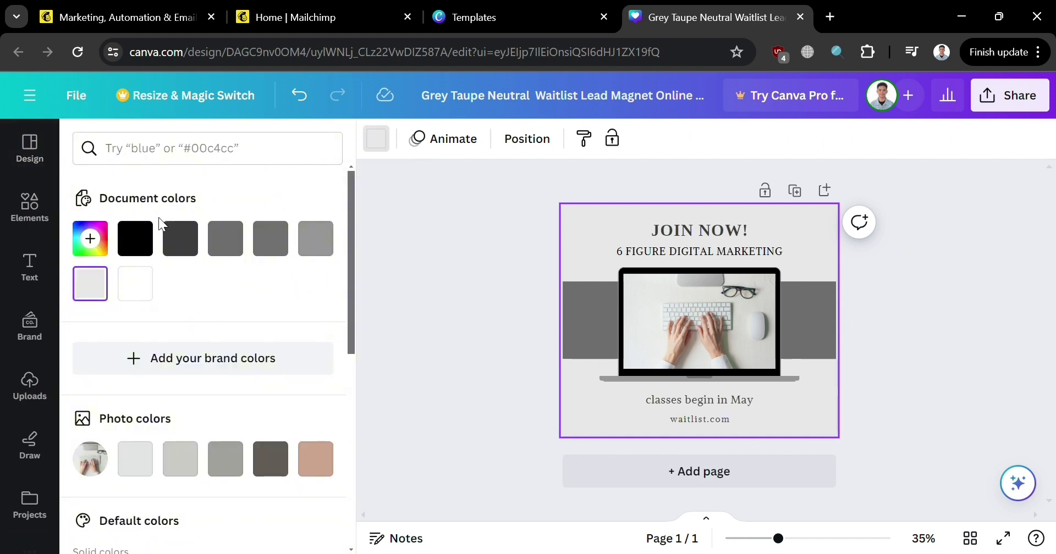
scroll(253, 297, "down", 5)
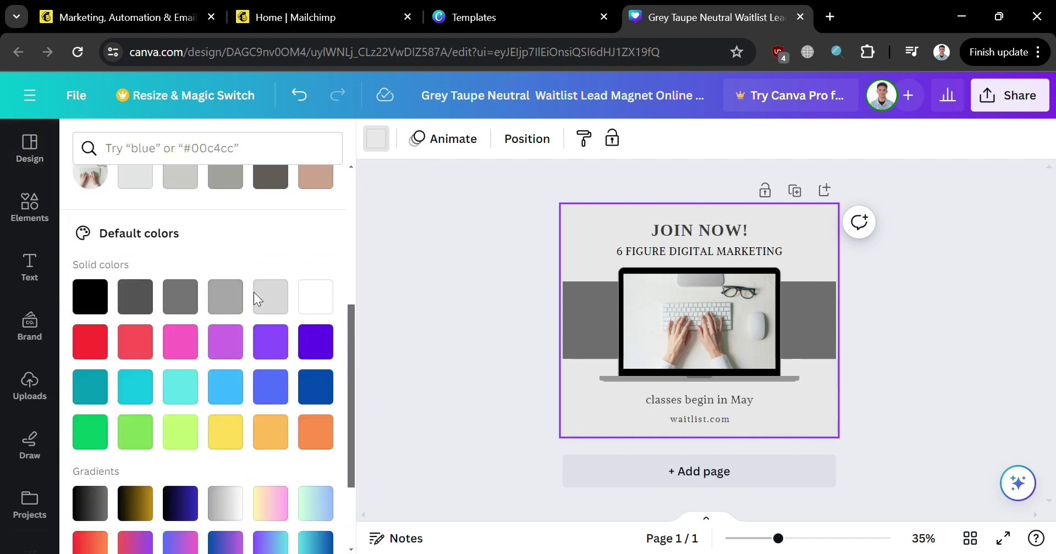
scroll(259, 299, "down", 1)
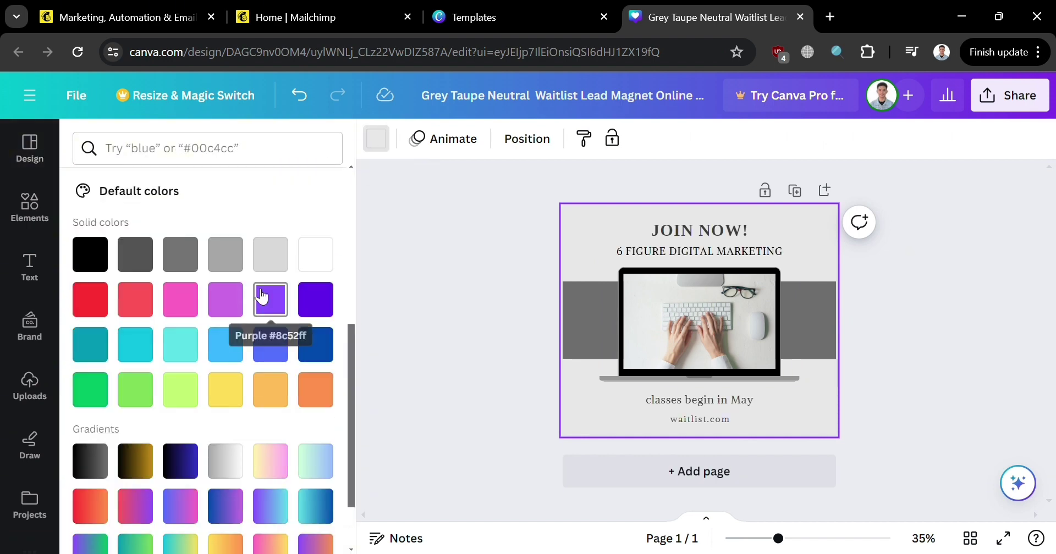
left_click(328, 358)
left_click(233, 353)
left_click(232, 316)
scroll(236, 376, "down", 2)
left_click(213, 382)
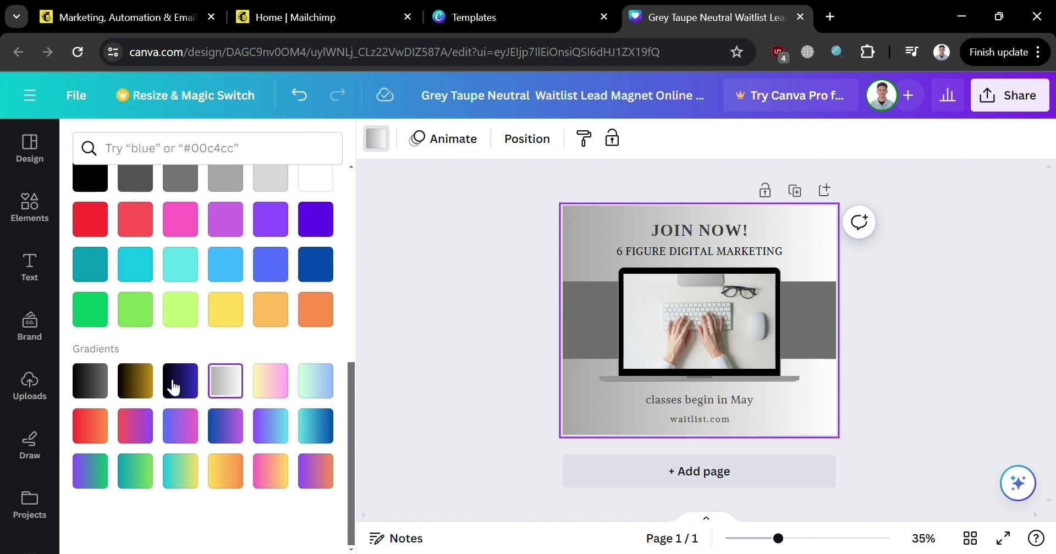
left_click(136, 382)
left_click(93, 382)
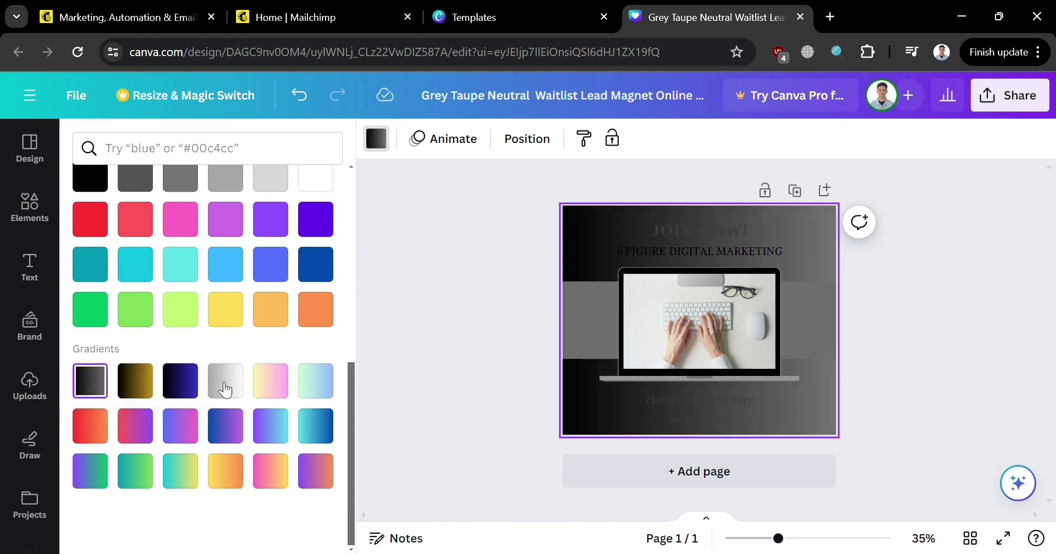
left_click(279, 388)
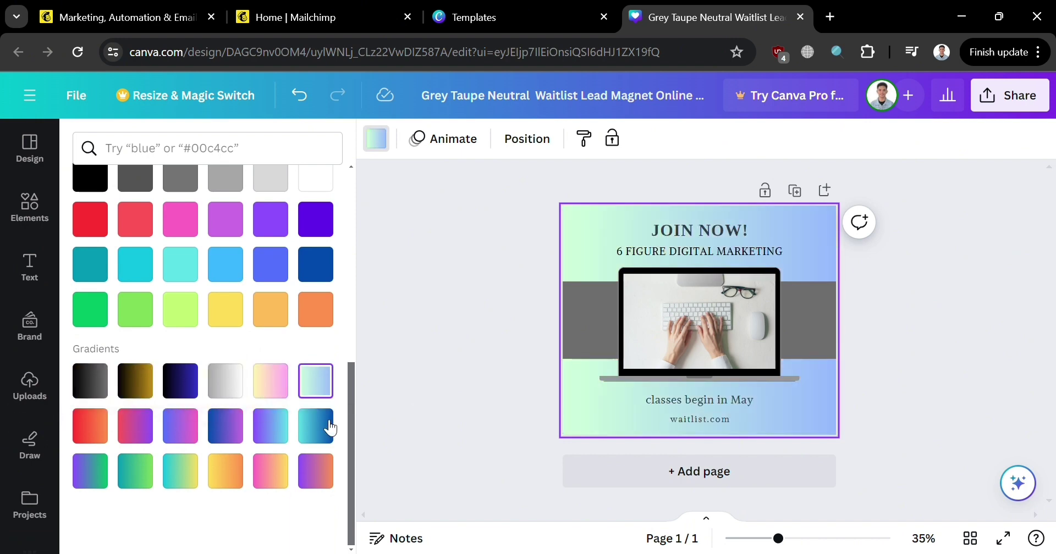
left_click(403, 438)
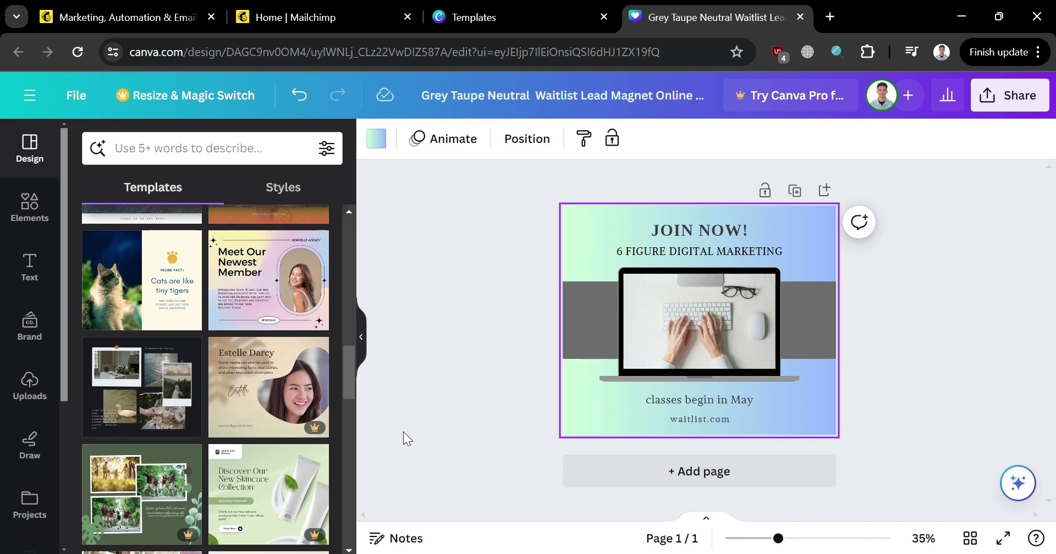
Fill the grey band behind the laptop photo with the mint-to-blue gradient instead of grey
left_click(596, 321)
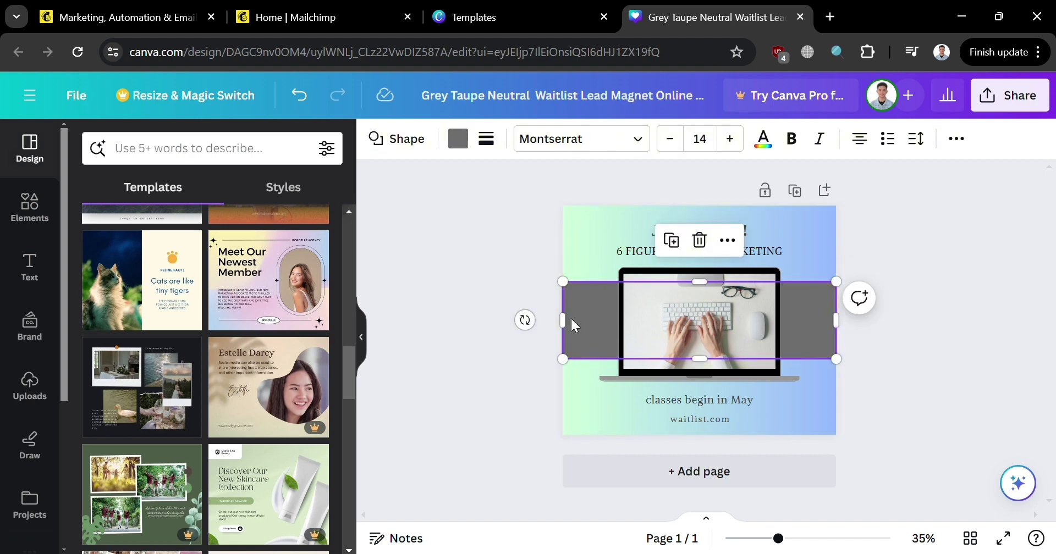
left_click(465, 145)
scroll(229, 359, "down", 5)
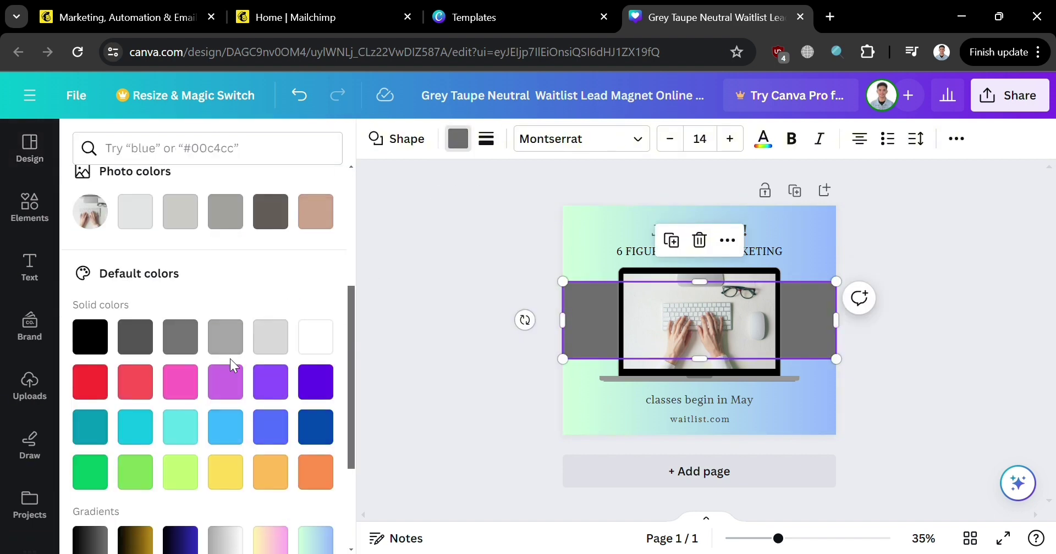
scroll(230, 359, "down", 2)
left_click(233, 462)
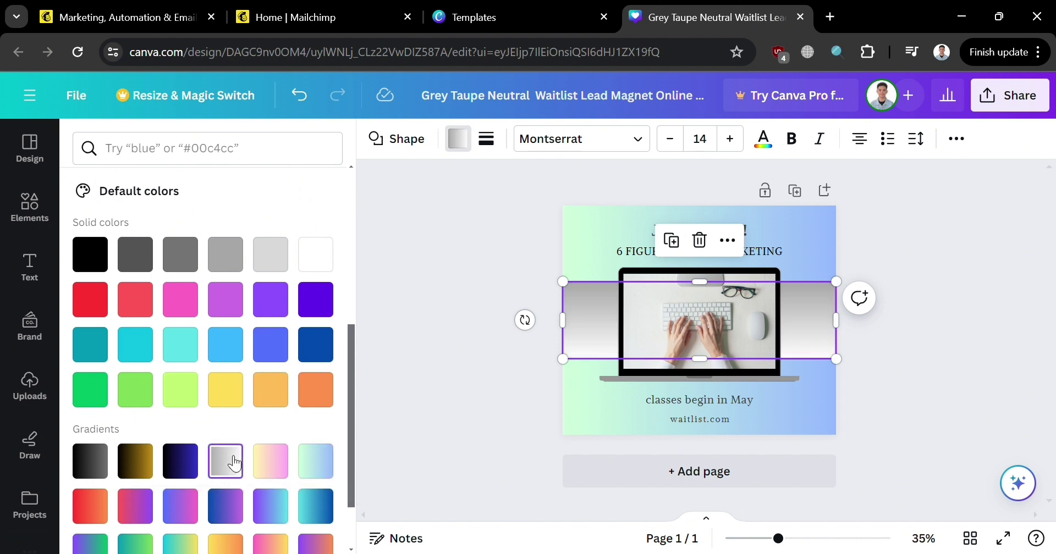
scroll(282, 503, "down", 2)
left_click(314, 380)
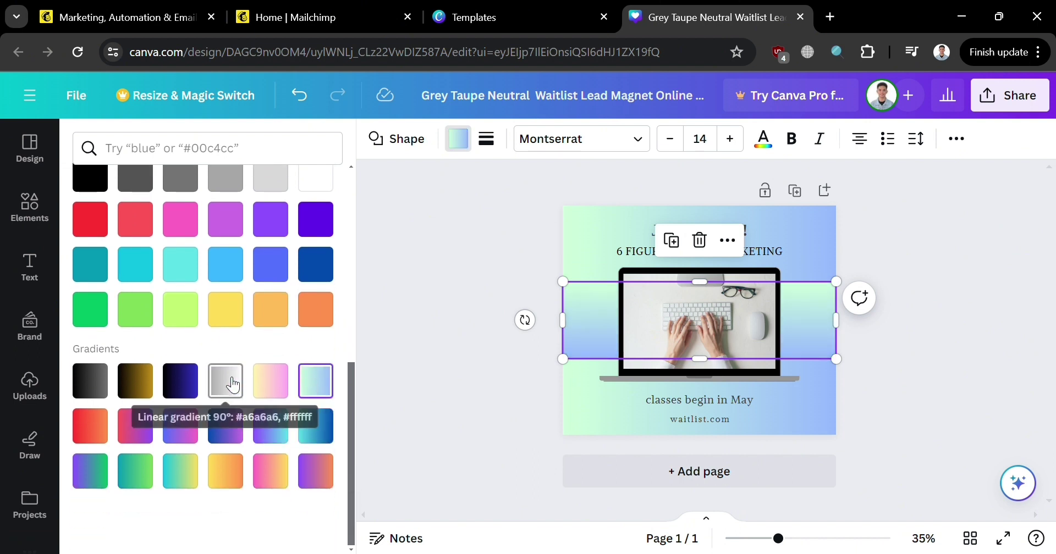
left_click(462, 294)
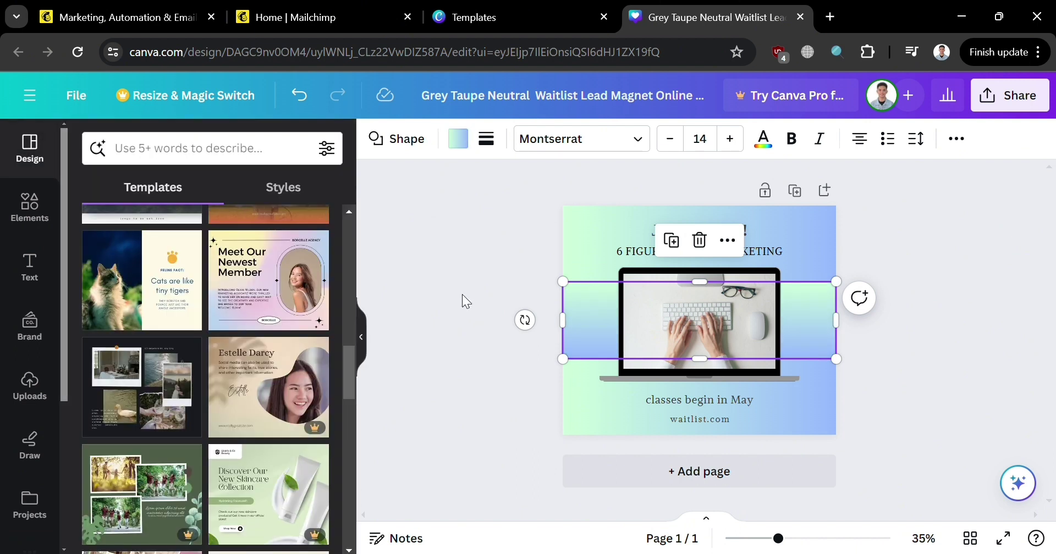
left_click(913, 291)
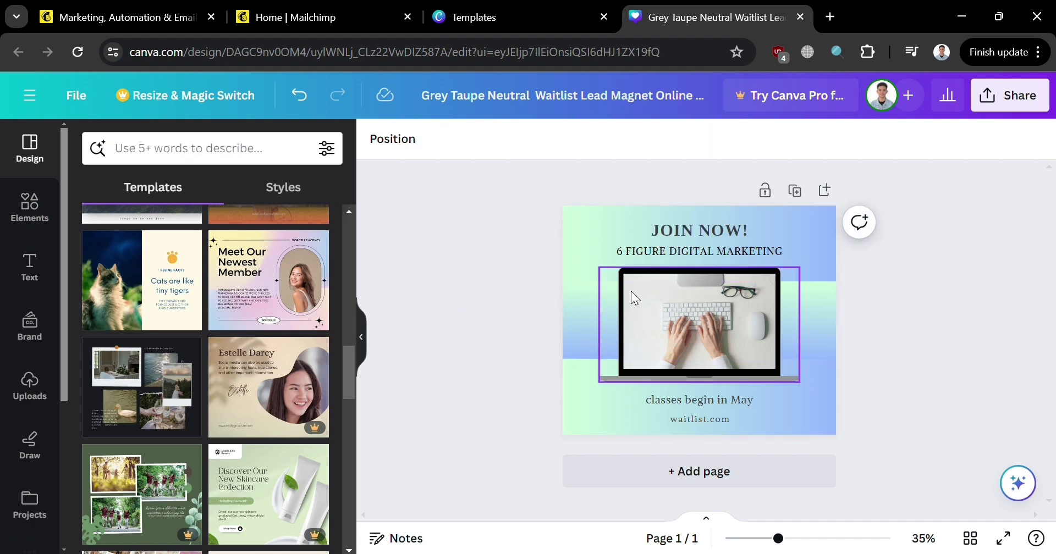
left_click(671, 348)
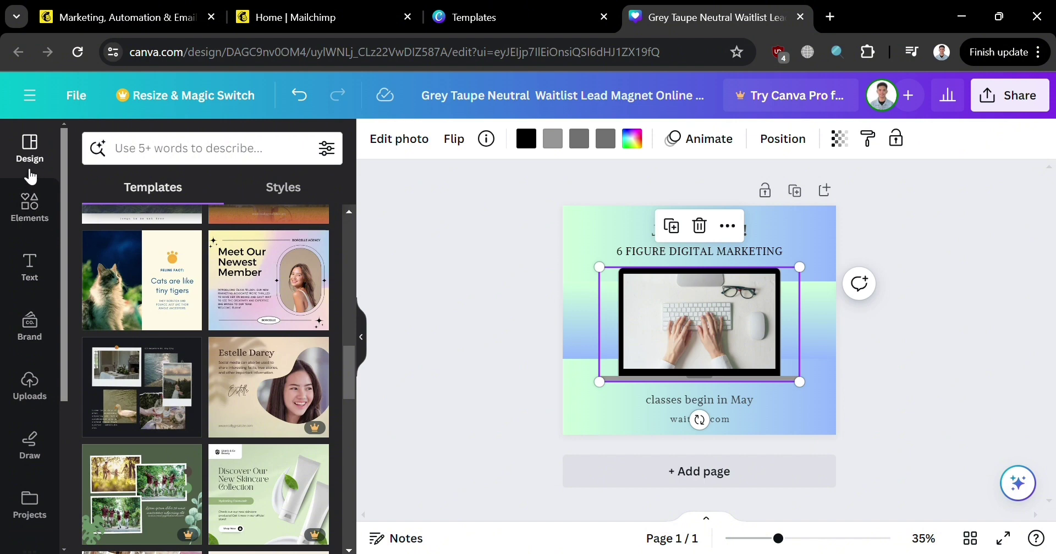
Restyle the design with the beige-and-terracotta Roxborough style combination after trying Arsenal
left_click(289, 198)
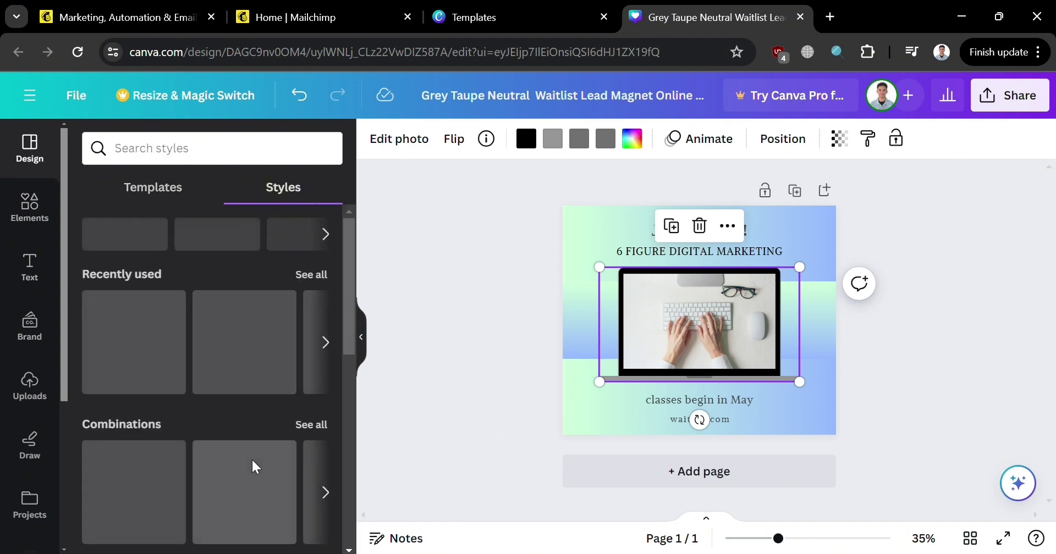
scroll(138, 344, "down", 3)
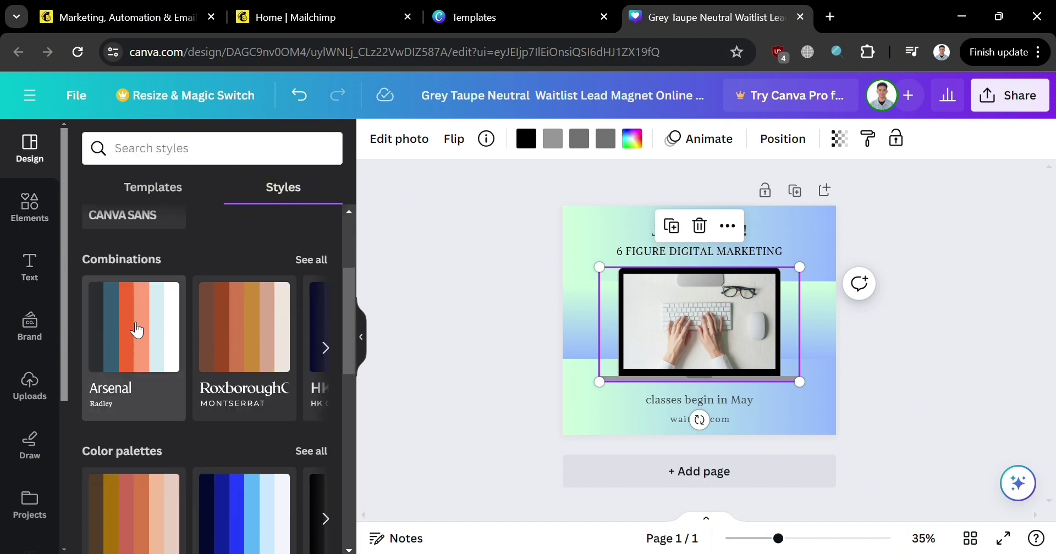
left_click(136, 330)
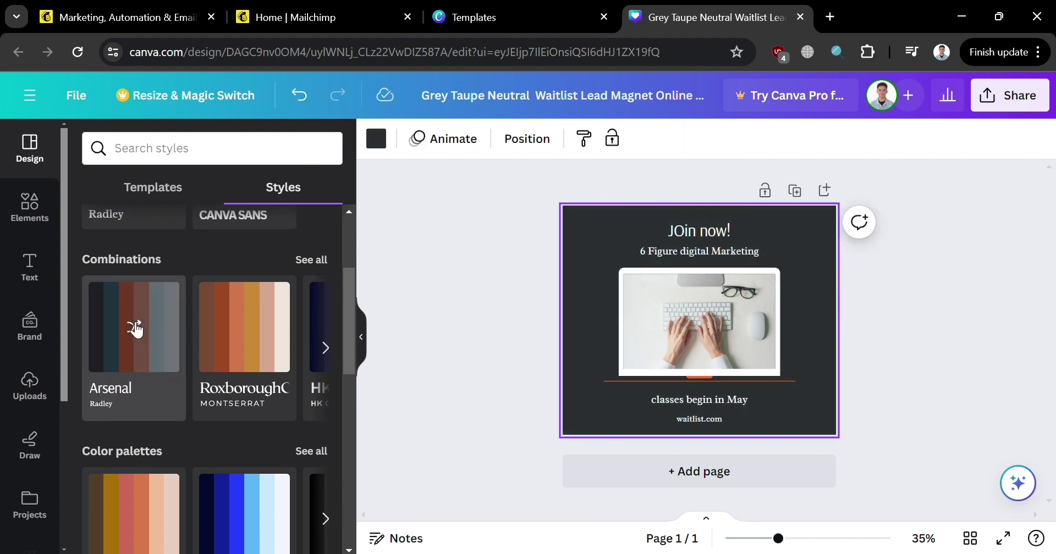
left_click(248, 334)
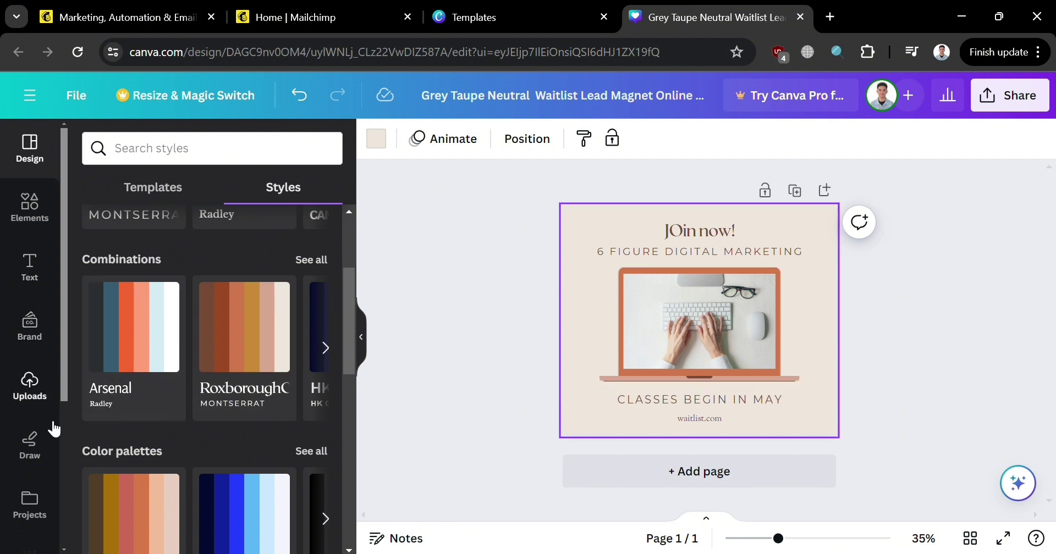
left_click(32, 220)
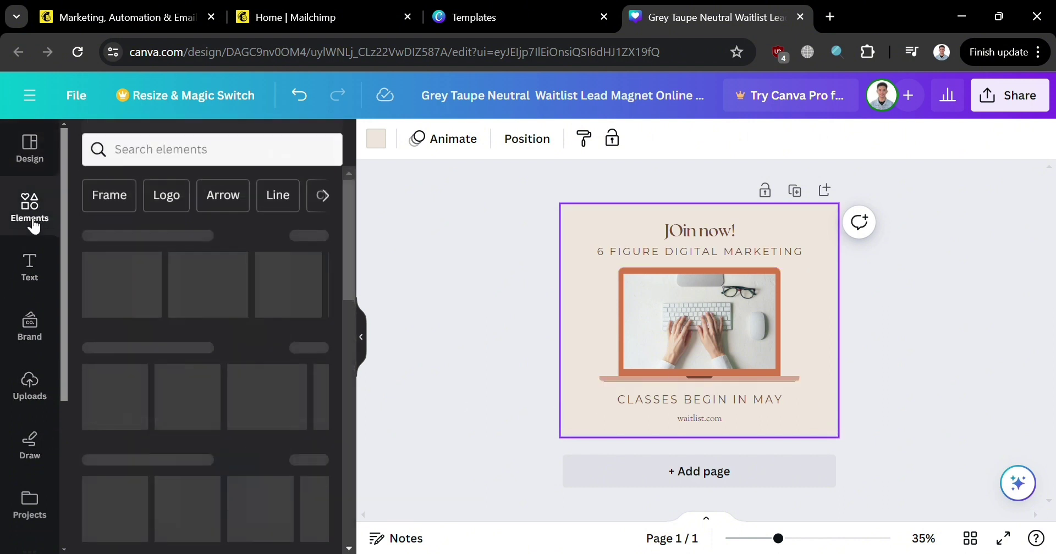
Search elements for 'flower' and place the pink flowers graphic in the design's top-left corner
left_click(187, 159)
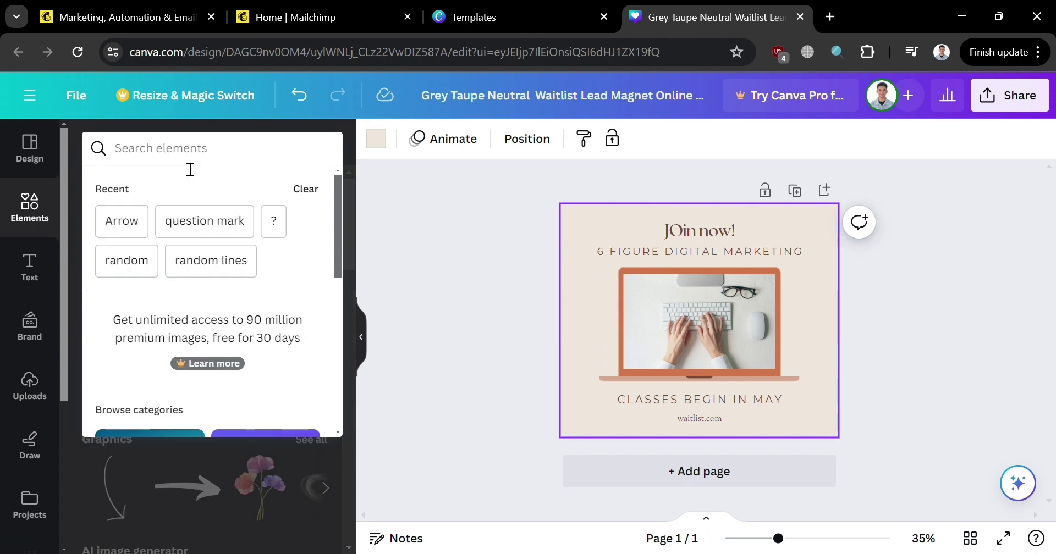
left_click(453, 239)
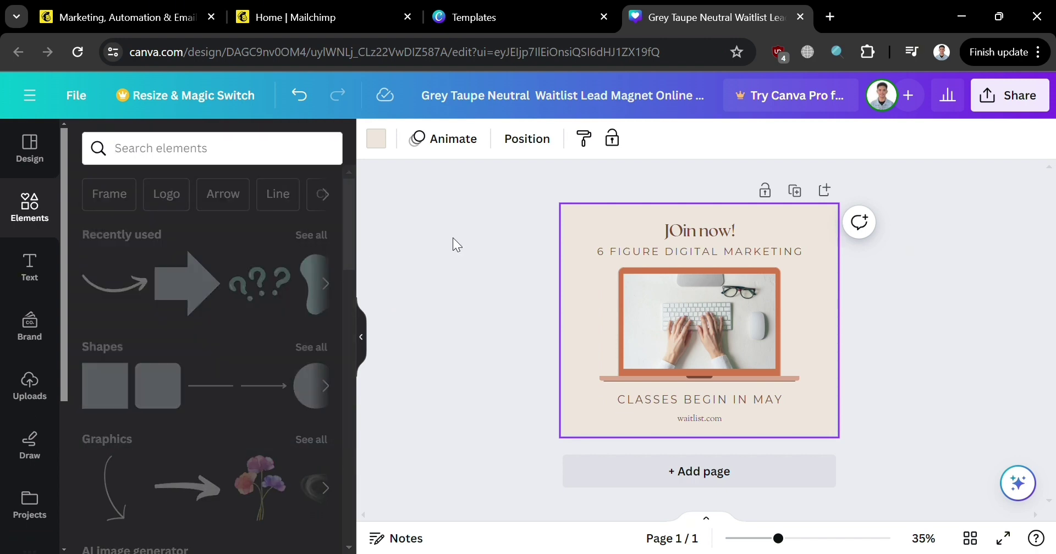
scroll(193, 231, "down", 4)
scroll(187, 264, "up", 4)
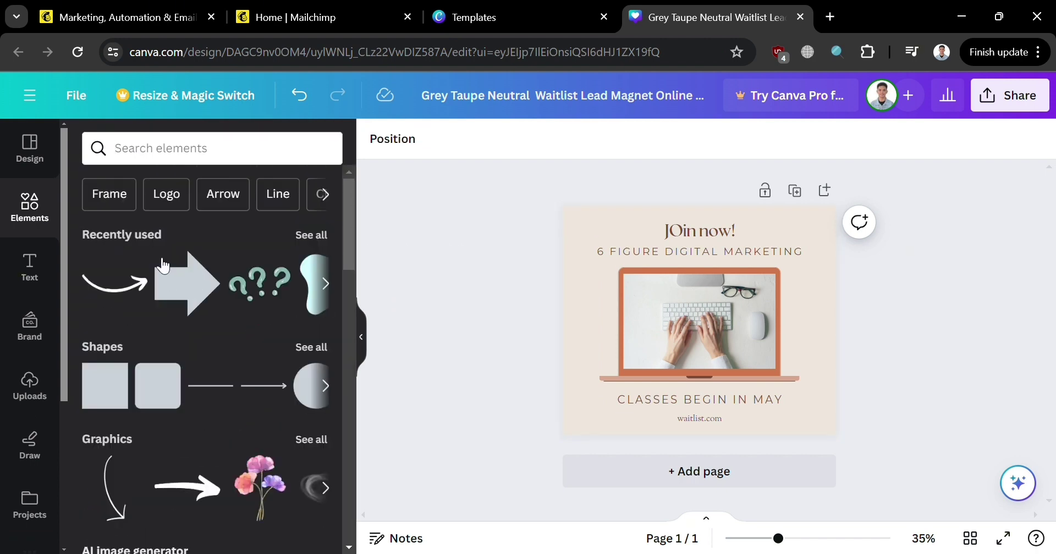
left_click(129, 195)
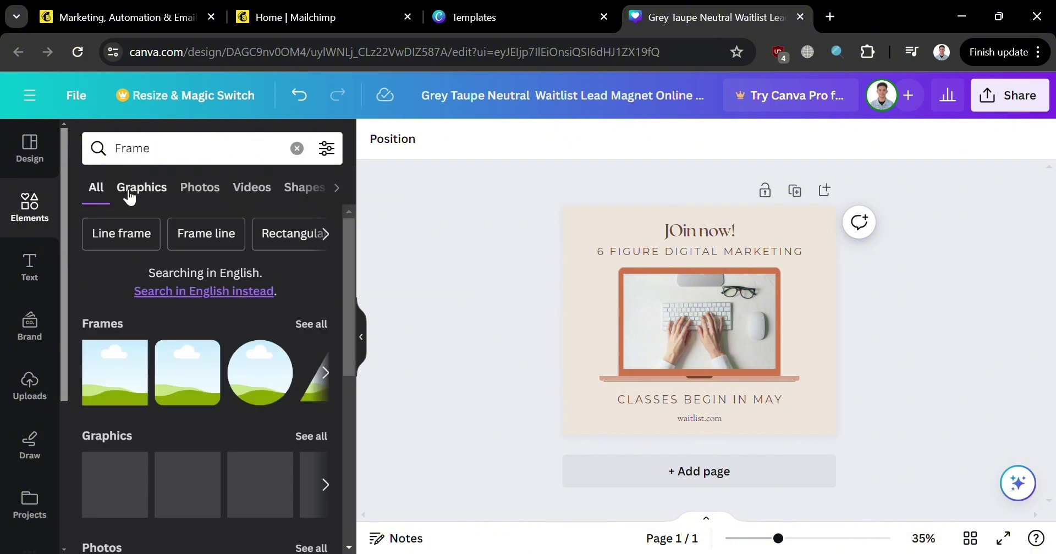
scroll(273, 509, "down", 1)
scroll(274, 509, "down", 5)
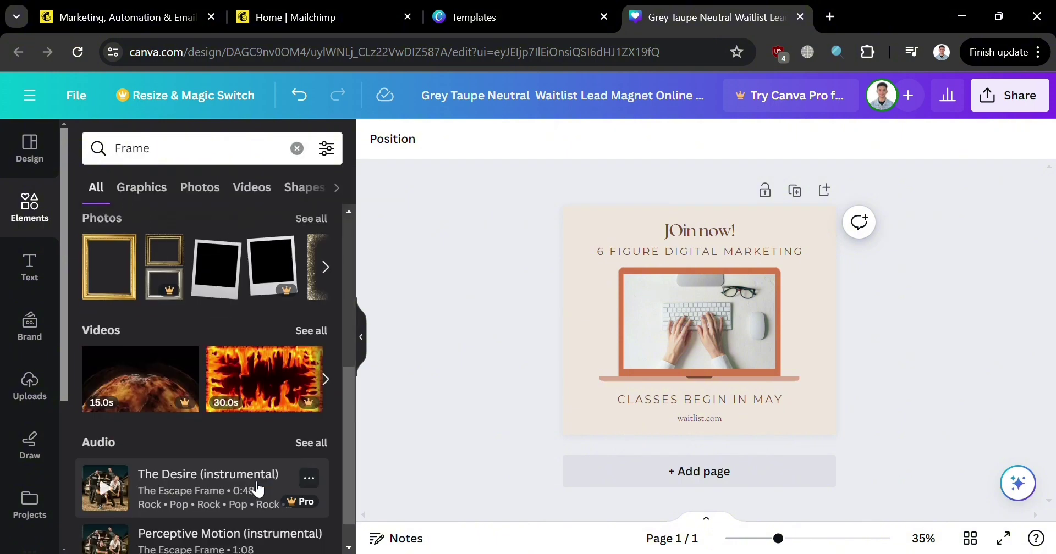
left_click(297, 148)
type("f")
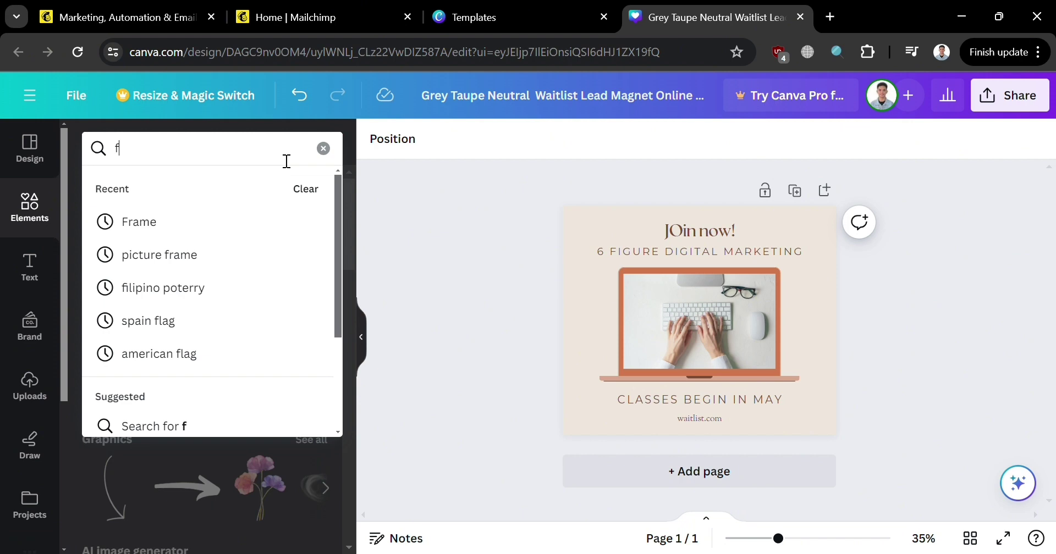
type("lower")
key("Return")
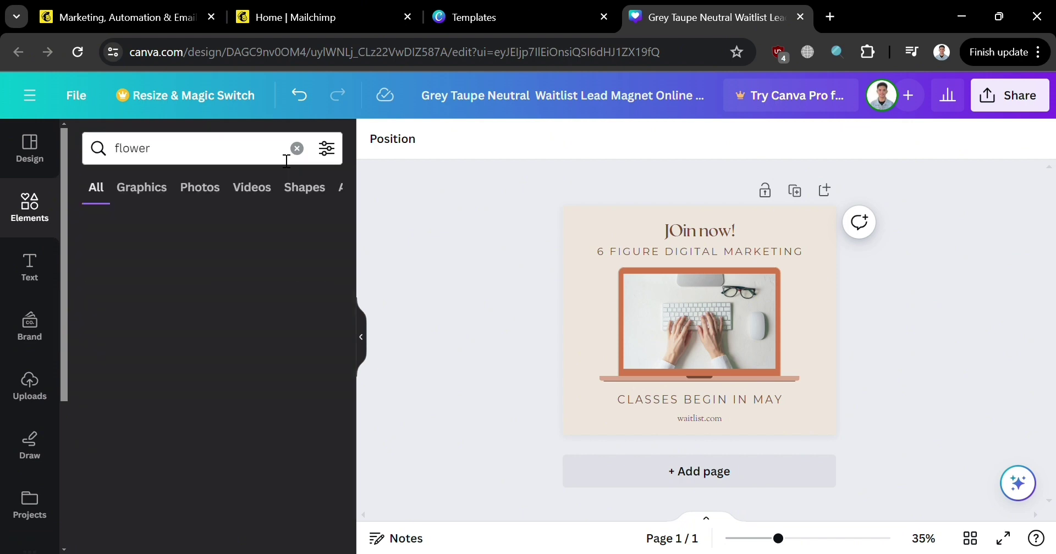
scroll(258, 352, "down", 7)
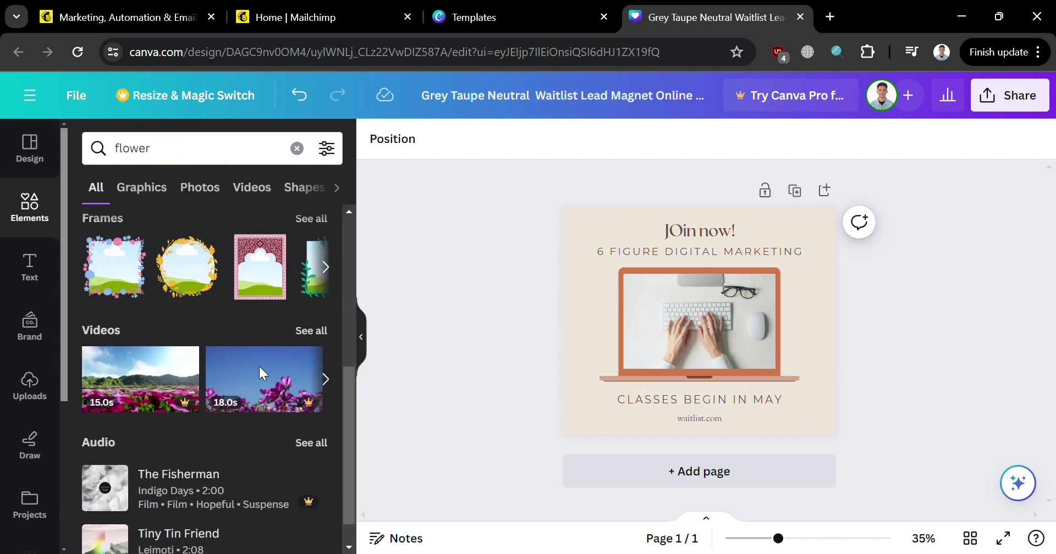
scroll(259, 286, "up", 5)
left_click(326, 290)
left_click(326, 290)
left_click_drag(112, 289, 583, 237)
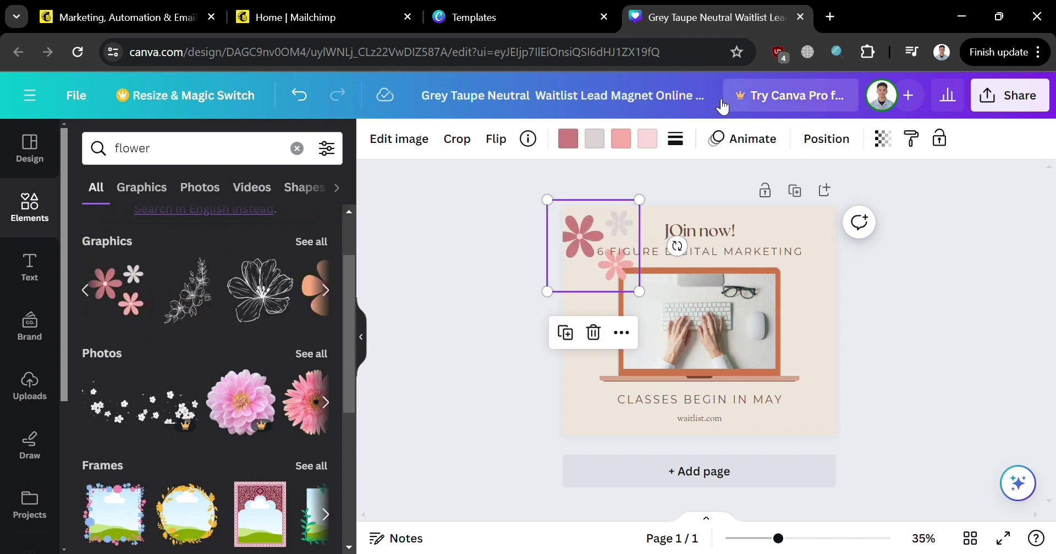
Fade the flower graphic to transparency 27 and deselect it
left_click(882, 141)
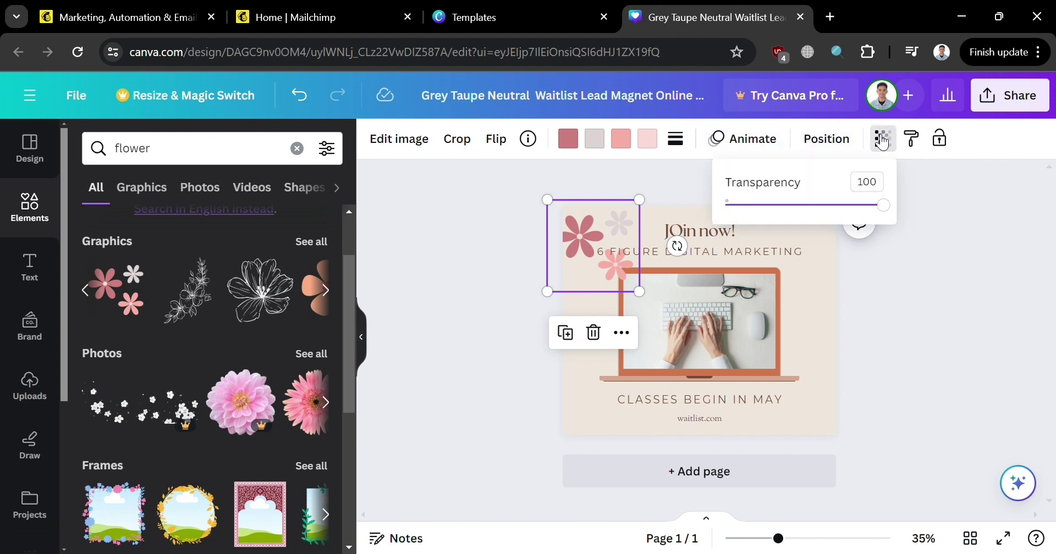
left_click_drag(883, 208, 776, 231)
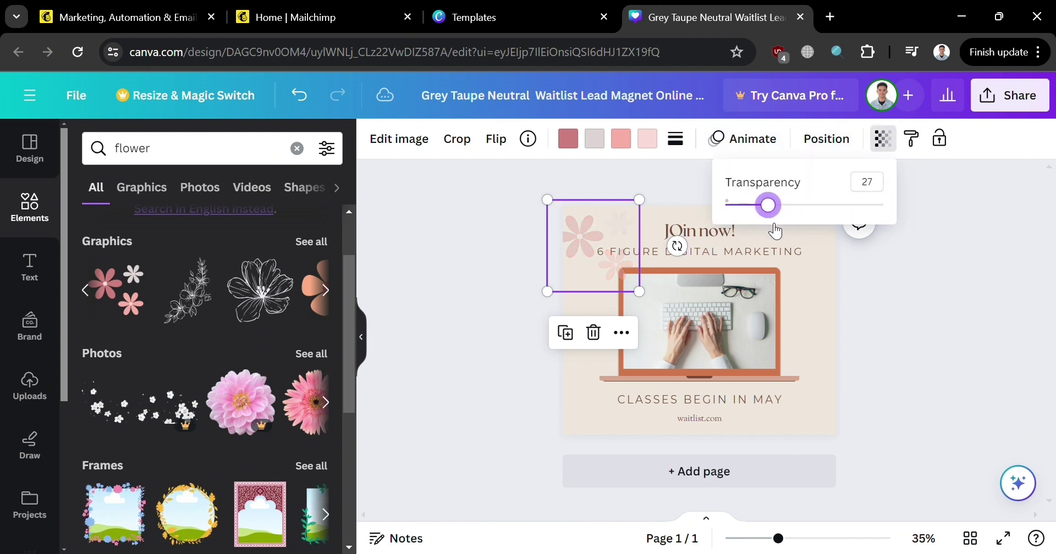
left_click(886, 290)
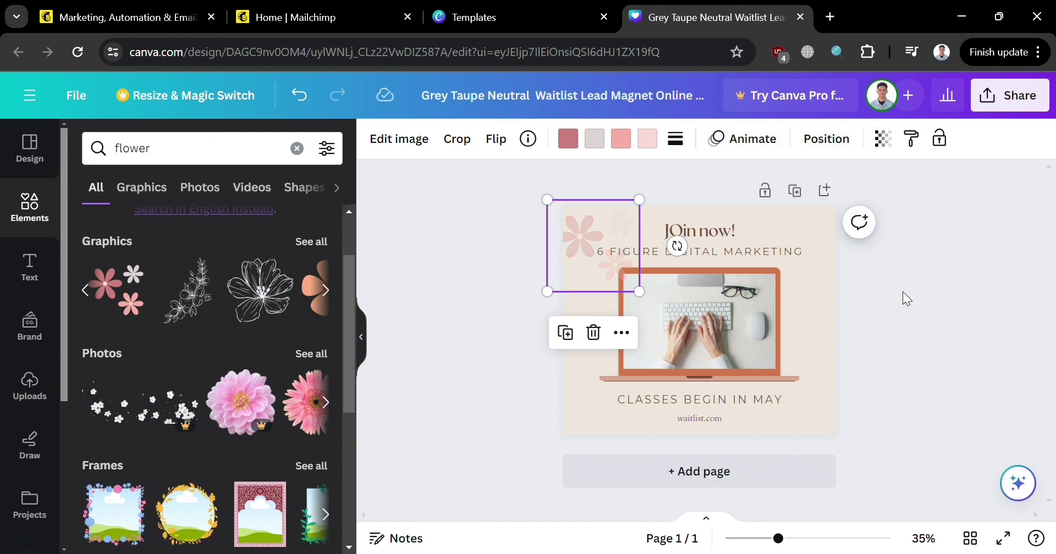
left_click(539, 397)
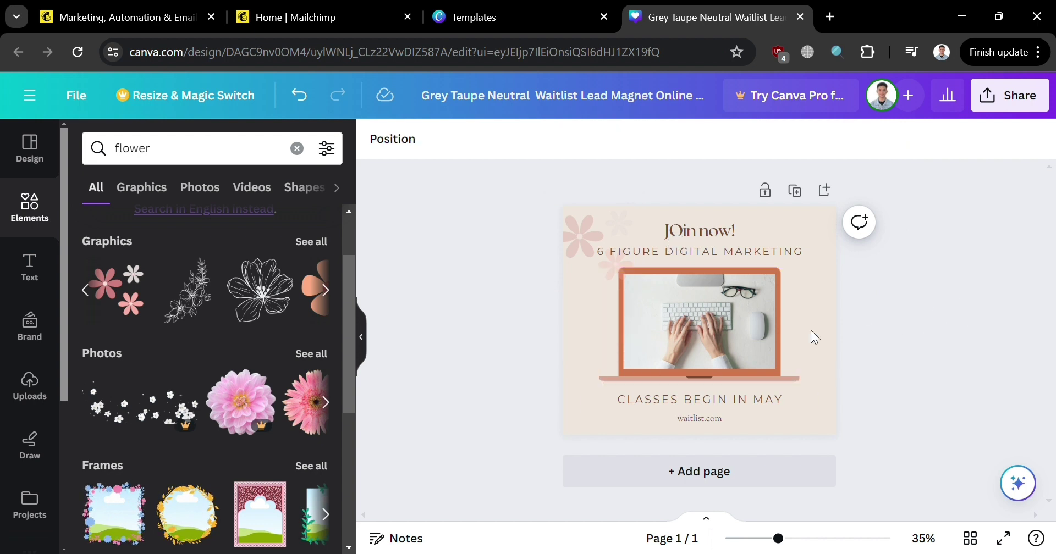
left_click(361, 337)
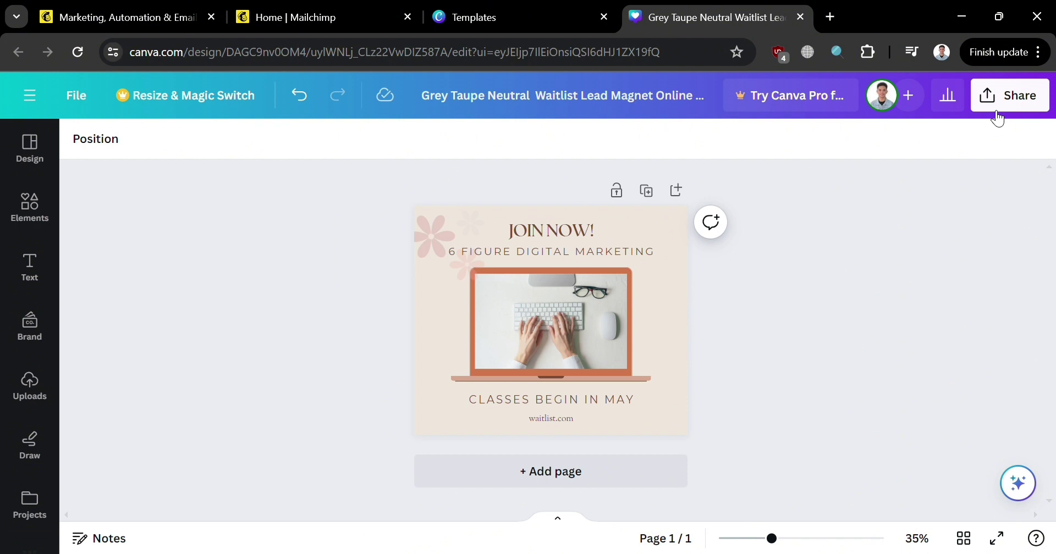
Download the Canva JOIN NOW! waitlist design as a 940 × 788 px PNG
left_click(998, 110)
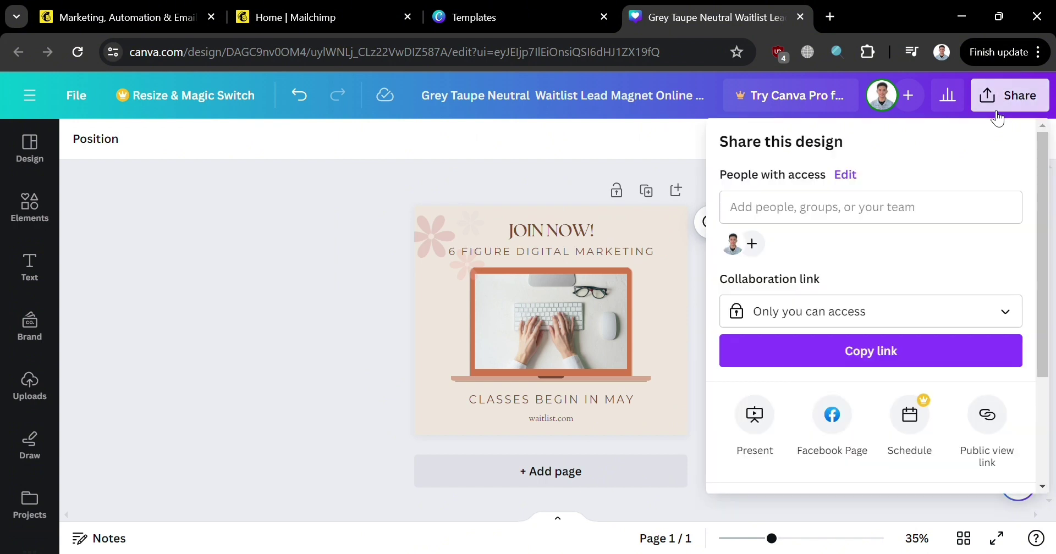
scroll(874, 359, "down", 3)
left_click(888, 358)
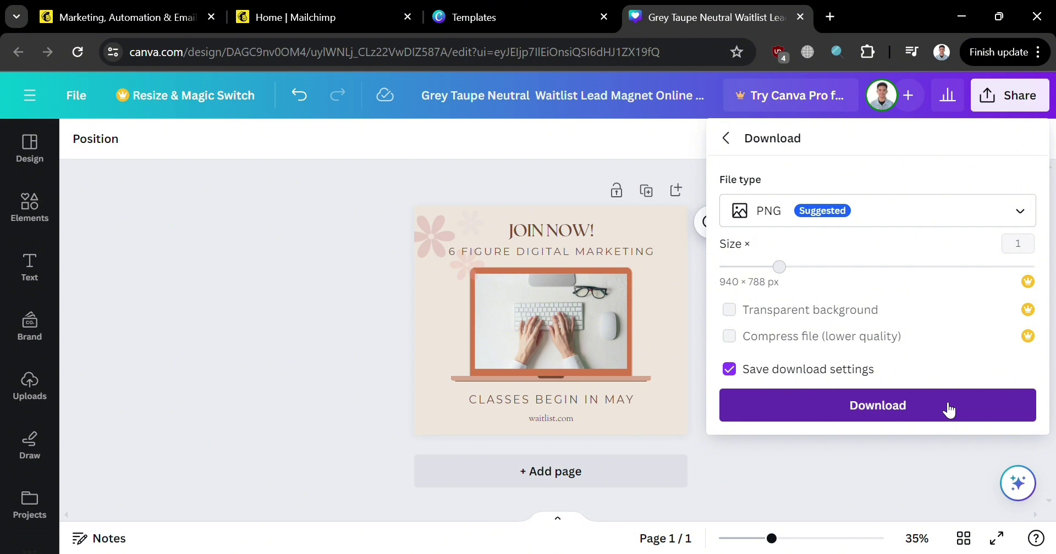
left_click(950, 410)
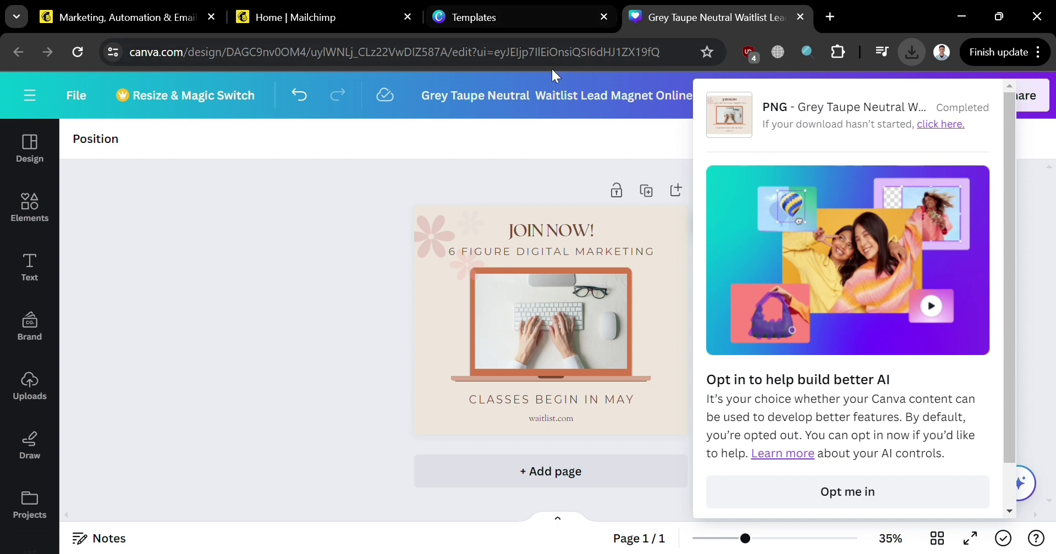
Create a new landing page named 'My Waitlist' for the Random Bus audience
left_click(319, 15)
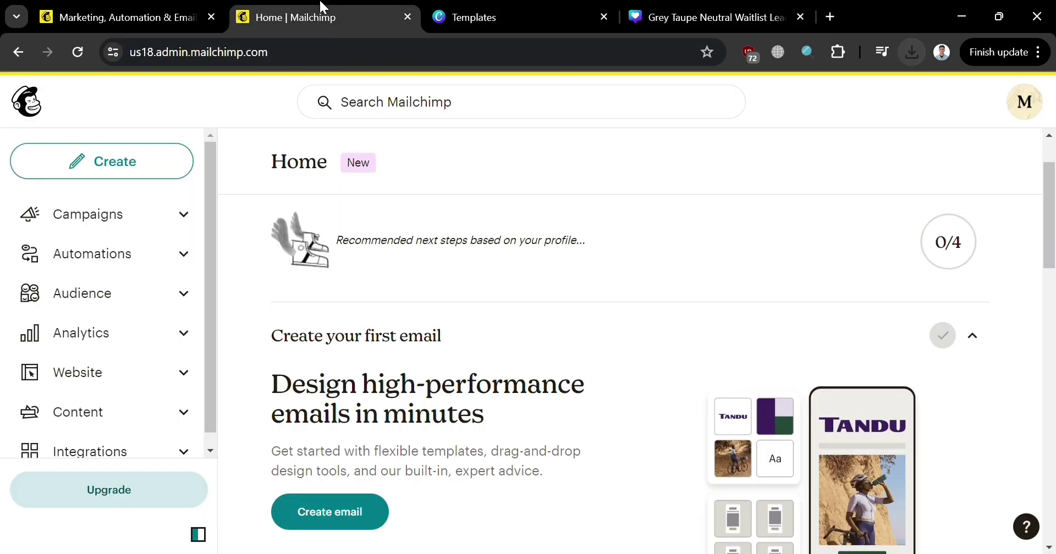
scroll(156, 325, "down", 1)
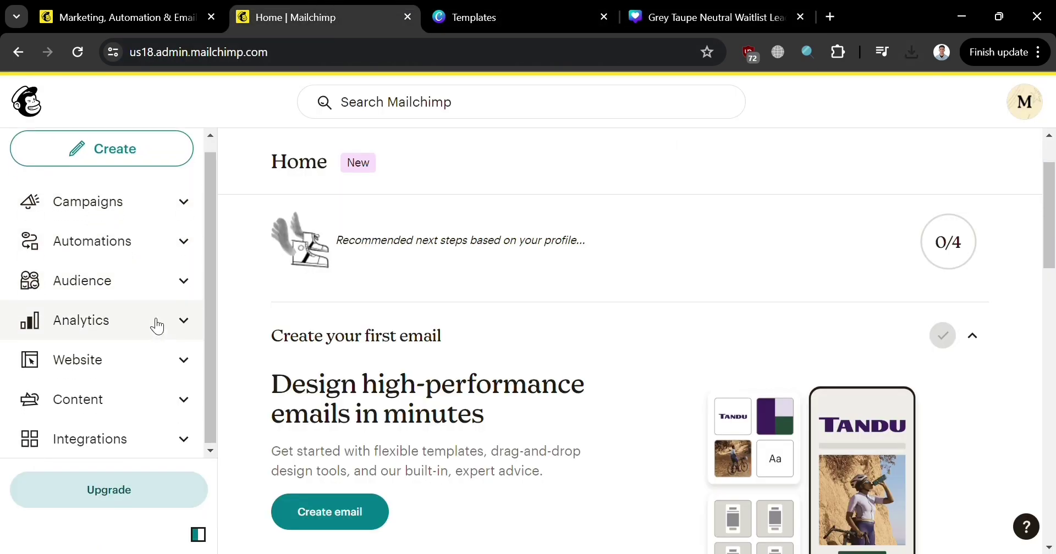
left_click(173, 213)
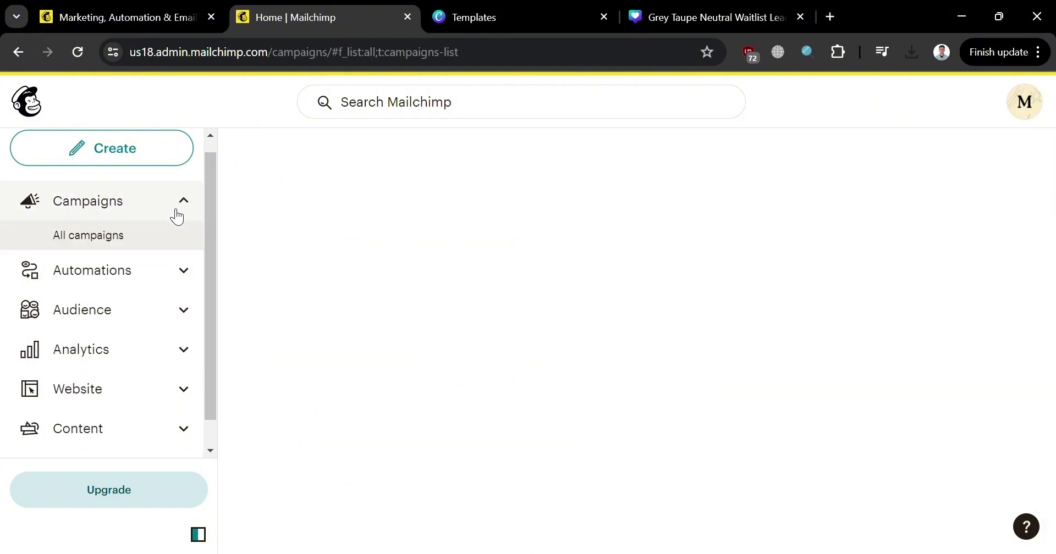
left_click(134, 149)
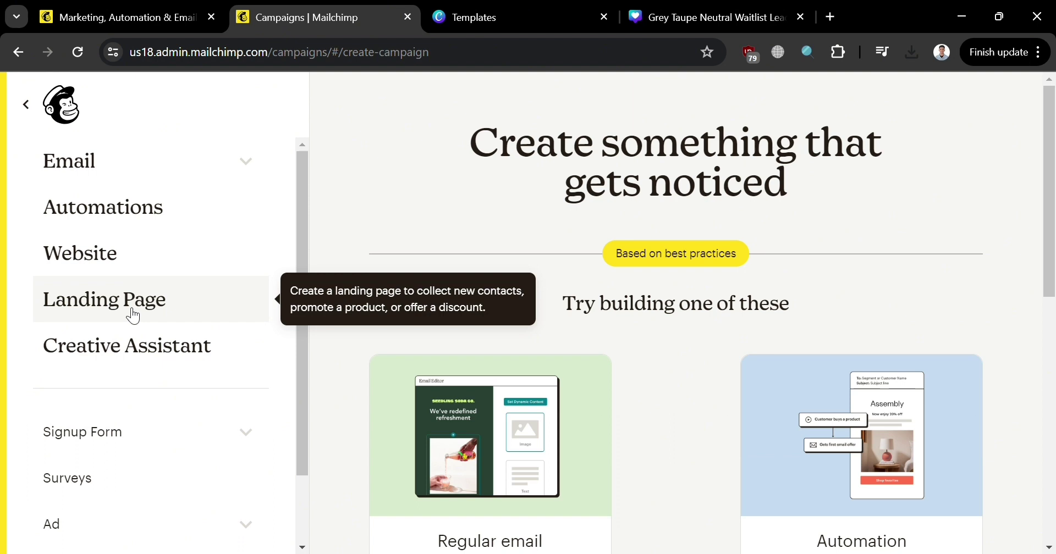
left_click(133, 316)
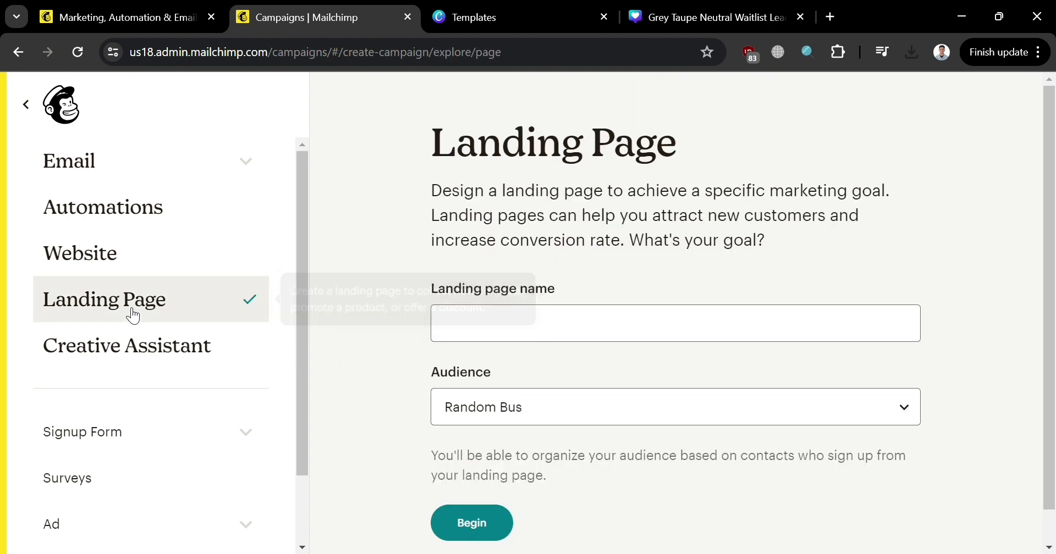
left_click(572, 332)
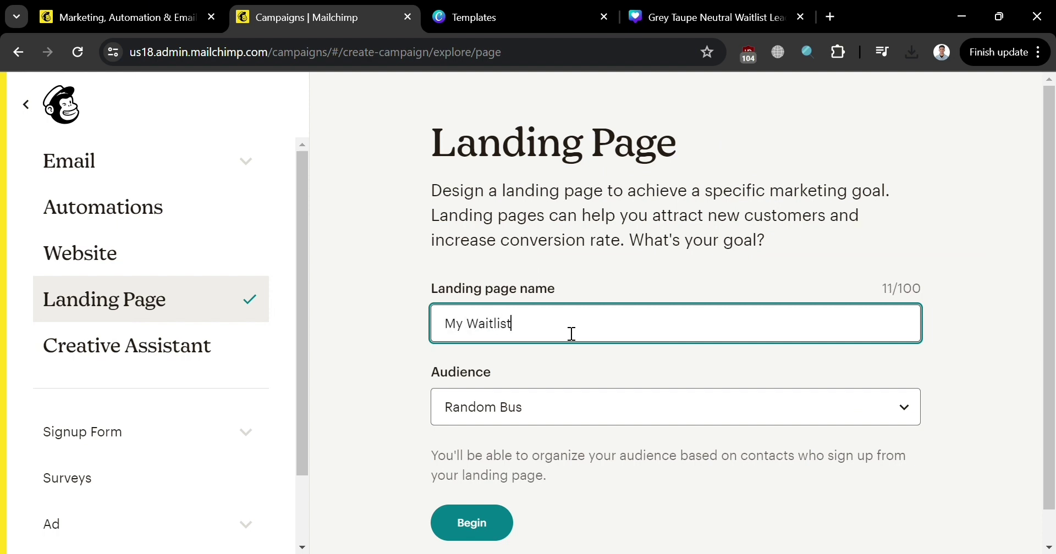
left_click(561, 405)
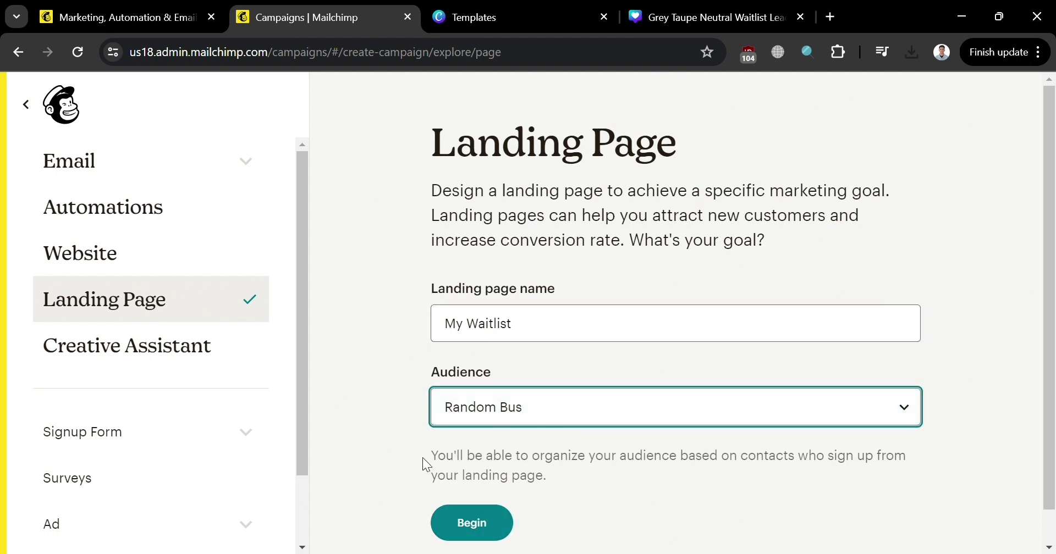
left_click(473, 525)
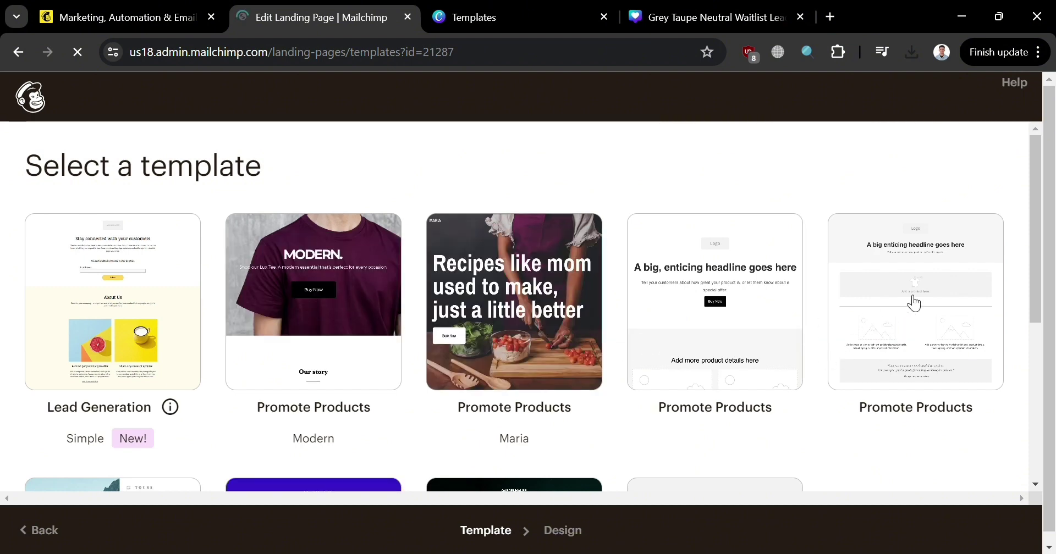
Choose the blank Grow Your List template and delete its logo, headline, text and signup blocks
scroll(582, 377, "down", 3)
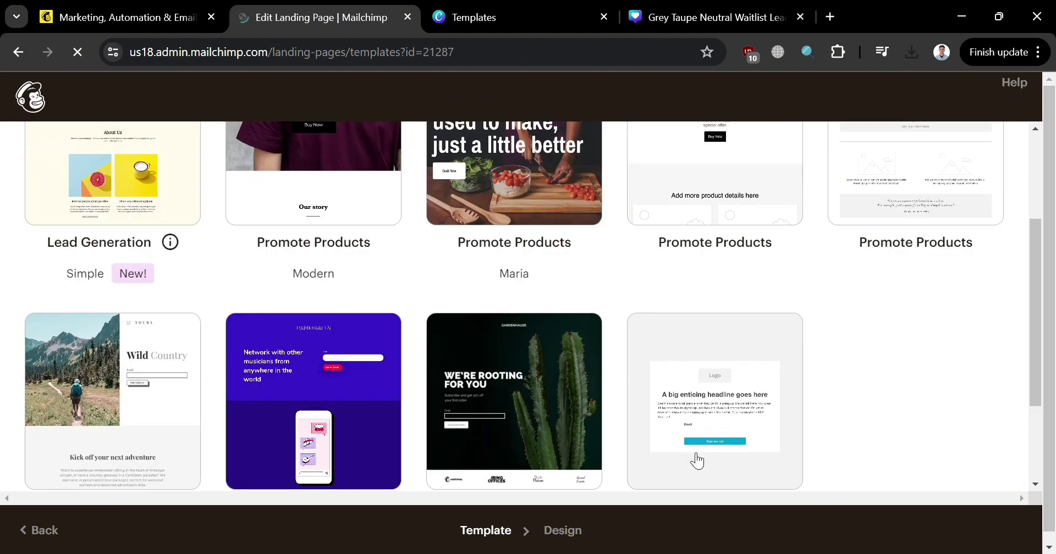
left_click(718, 362)
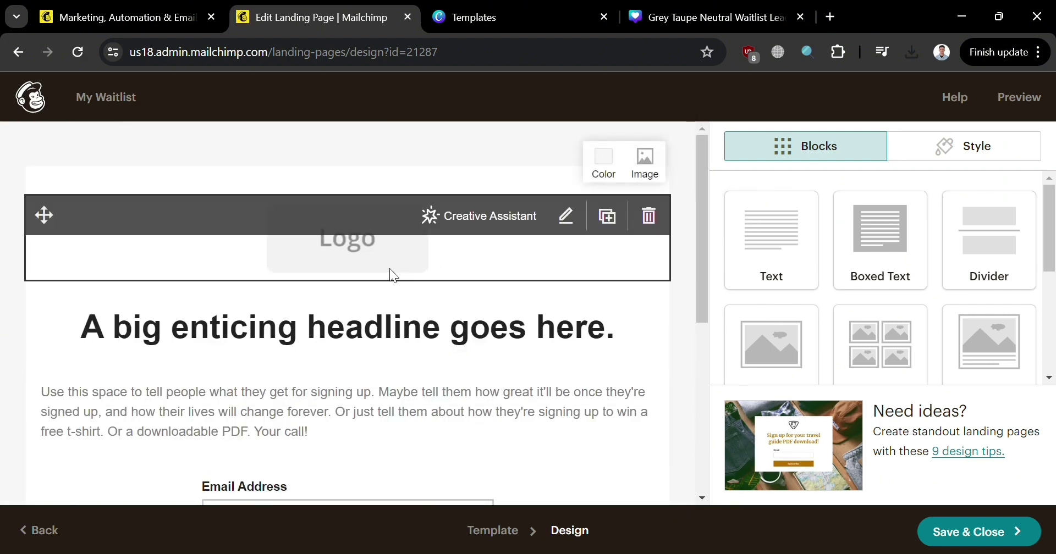
left_click(649, 228)
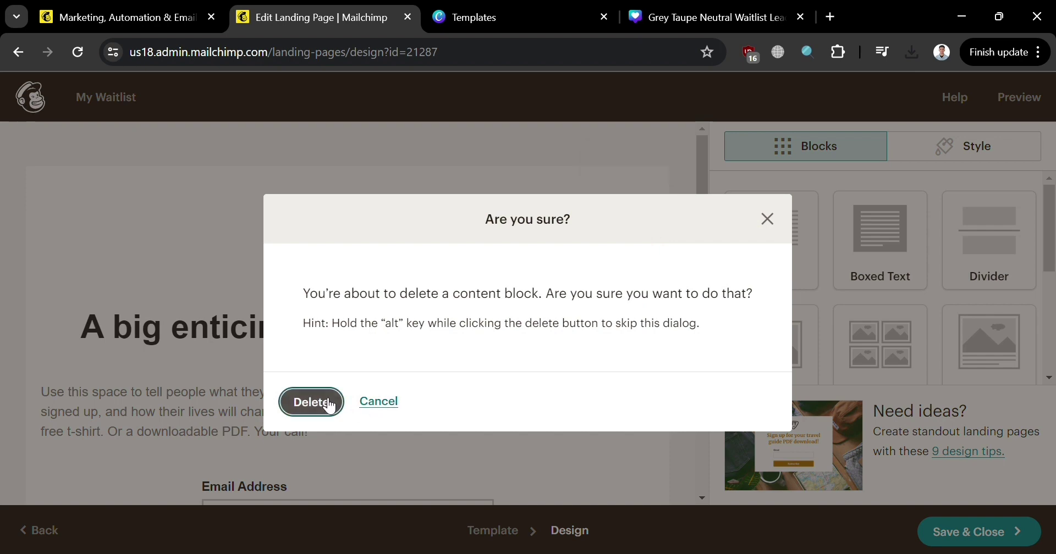
left_click(330, 406)
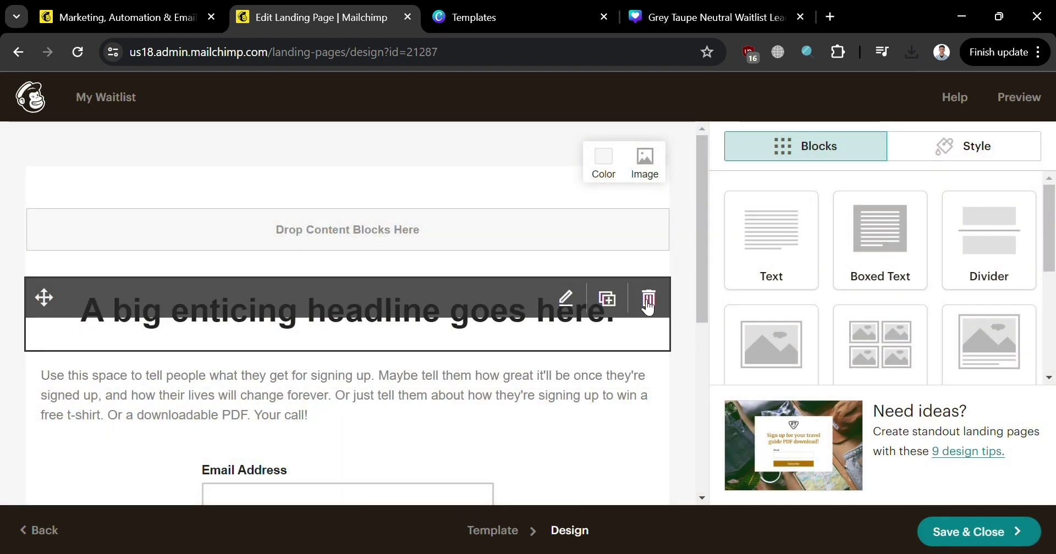
left_click(654, 302)
key("Return")
left_click(648, 295)
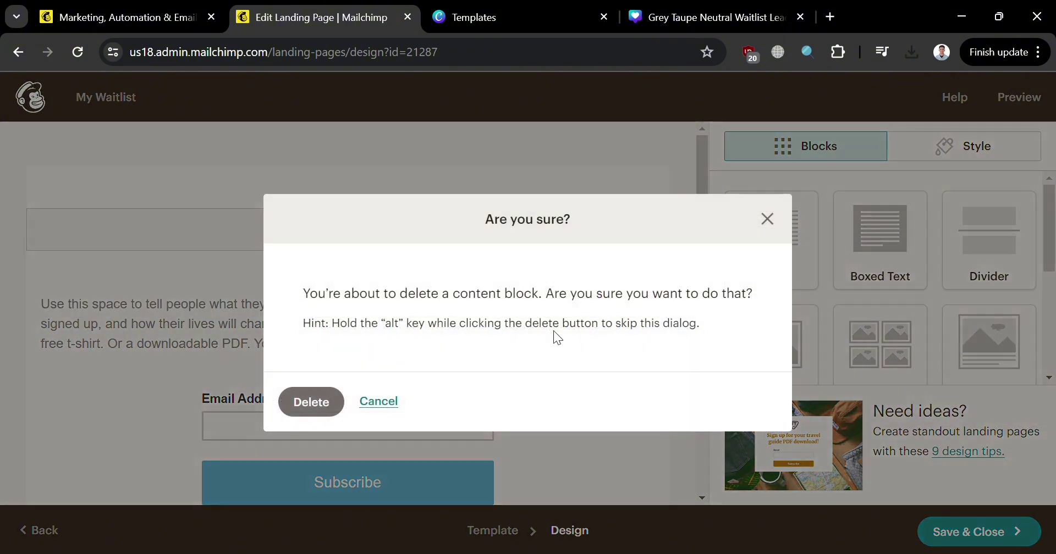
left_click(324, 405)
left_click(655, 301)
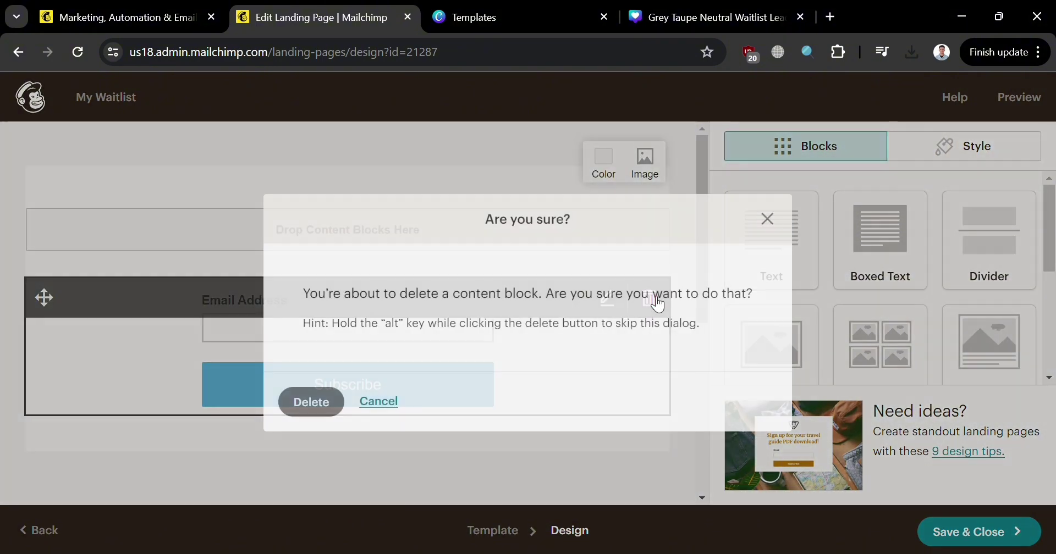
left_click(326, 406)
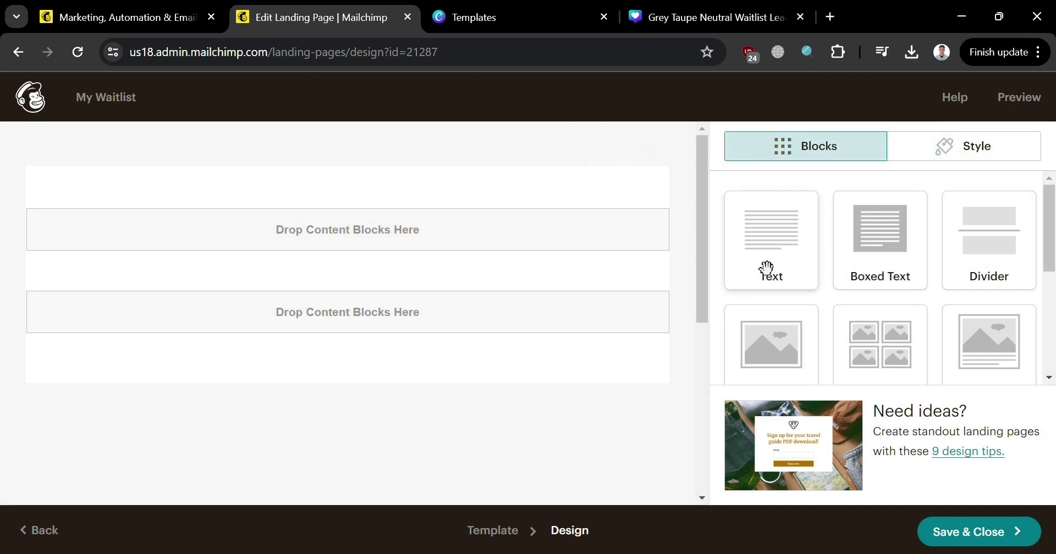
Add an Image block to the header holding the uploaded Canva JOIN NOW! PNG (940 × 788)
scroll(825, 308, "down", 3)
scroll(769, 325, "up", 1)
left_click_drag(768, 321, 335, 183)
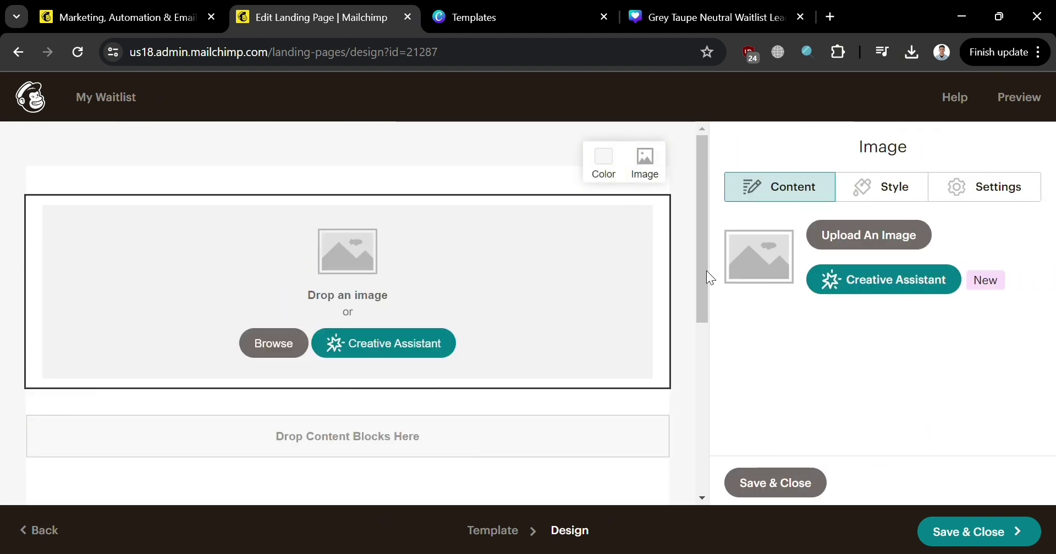
left_click(865, 238)
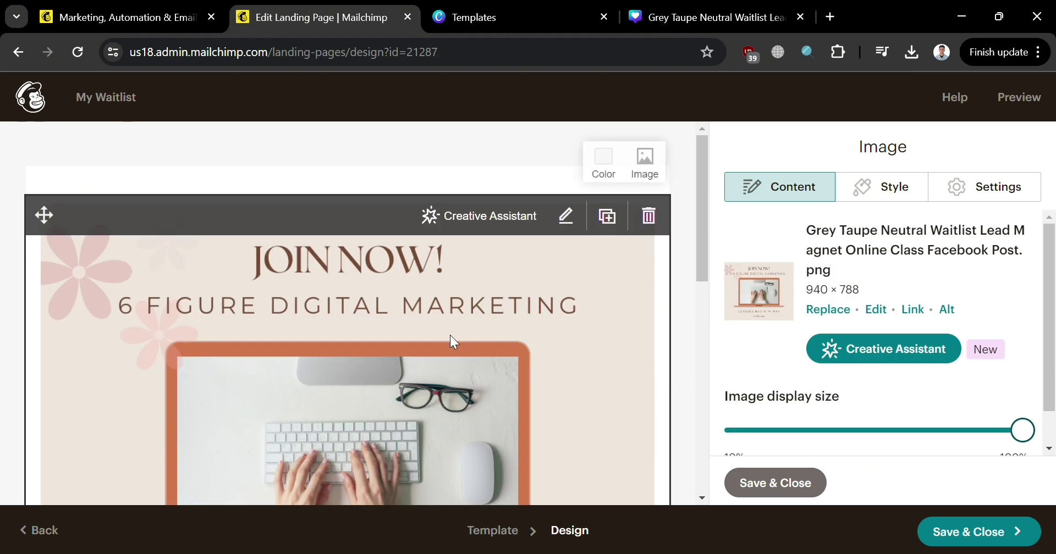
scroll(440, 326, "down", 6)
scroll(439, 325, "up", 5)
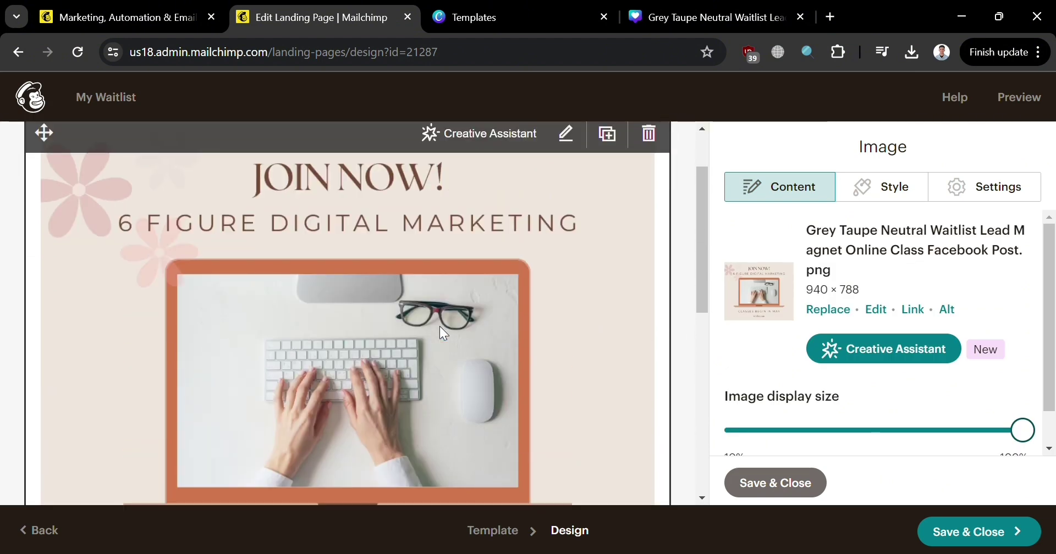
scroll(440, 327, "down", 8)
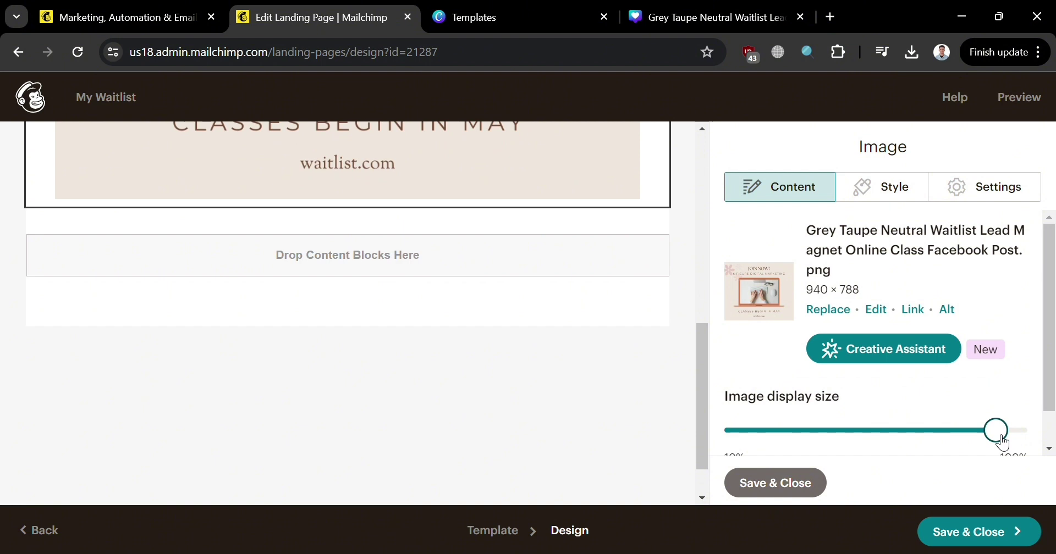
scroll(995, 434, "down", 1)
left_click(795, 489)
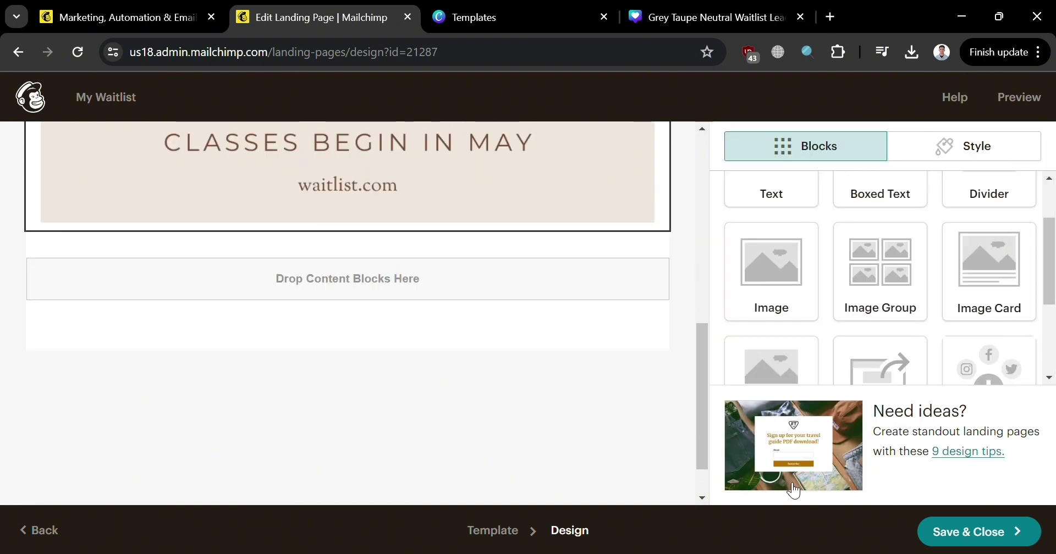
scroll(845, 290, "down", 3)
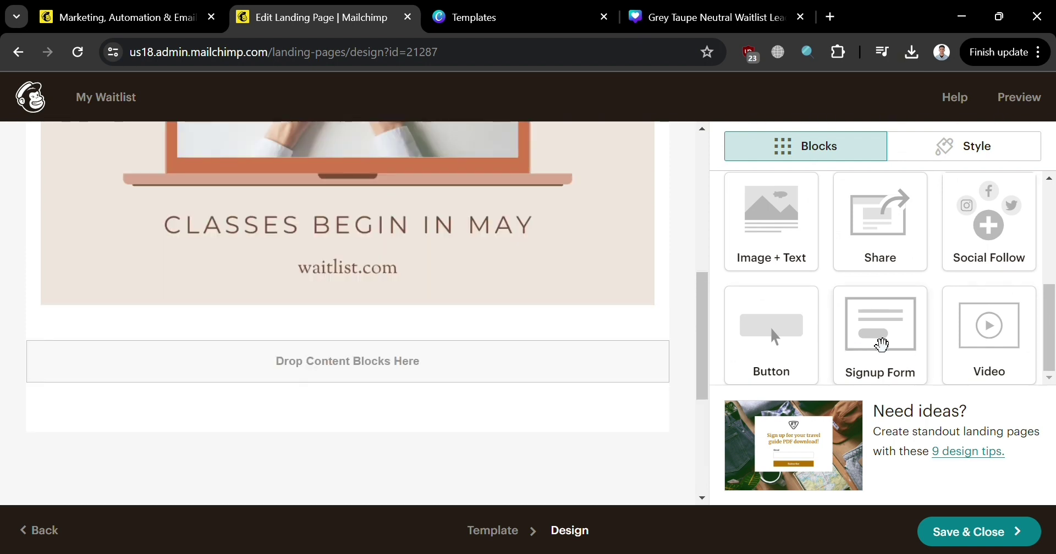
Place a signup form below the image with required First Name and Last Name fields
left_click_drag(880, 345, 451, 372)
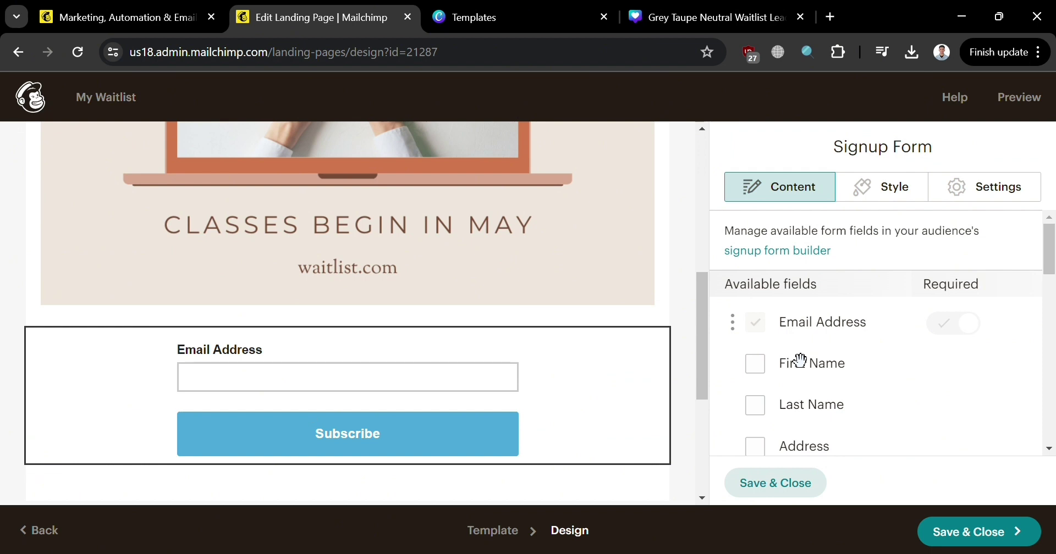
left_click(756, 363)
scroll(758, 394, "down", 2)
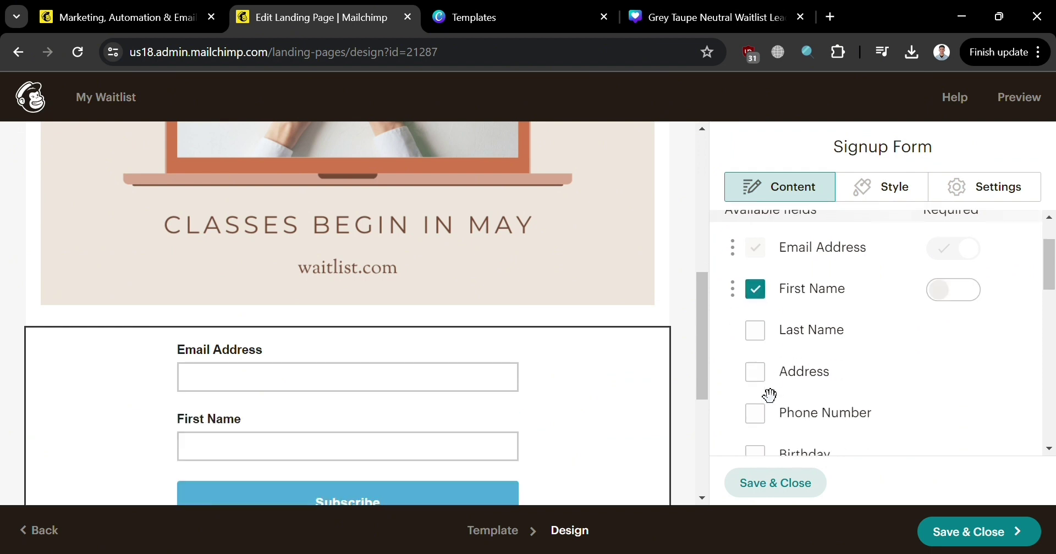
left_click(755, 323)
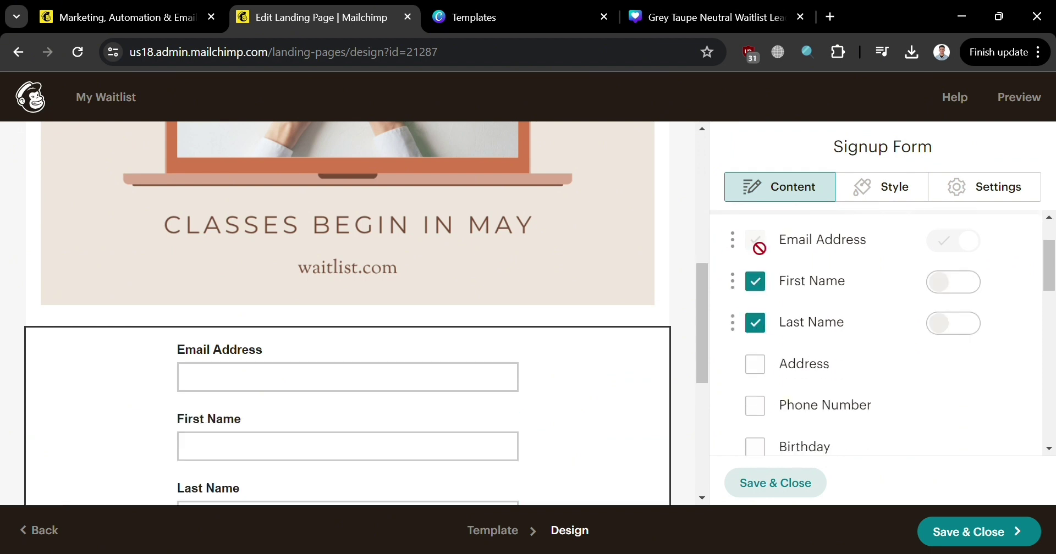
left_click(949, 285)
left_click(956, 335)
scroll(759, 335, "down", 1)
scroll(827, 337, "up", 3)
scroll(882, 367, "down", 2)
scroll(883, 367, "down", 2)
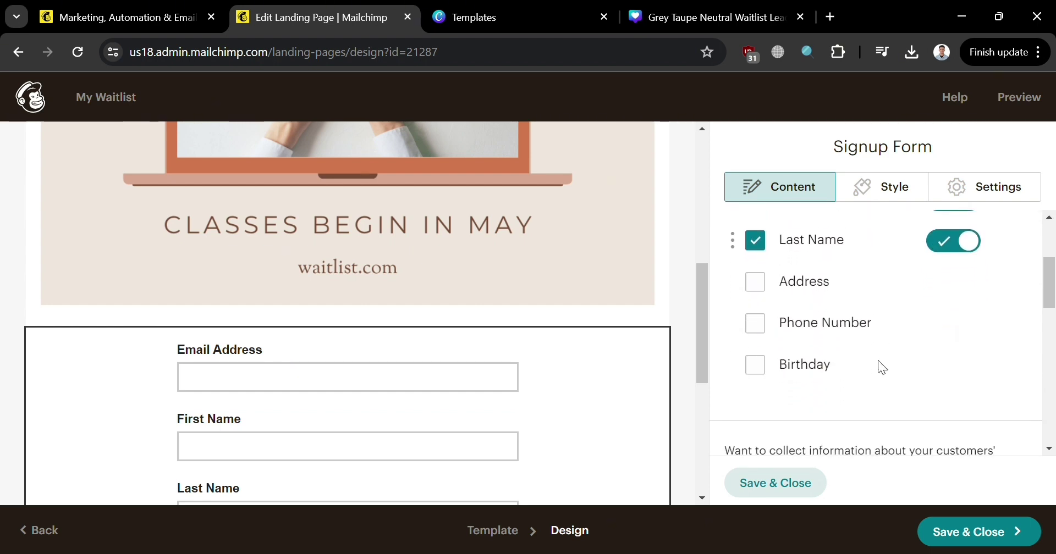
scroll(766, 340, "down", 2)
scroll(481, 438, "down", 5)
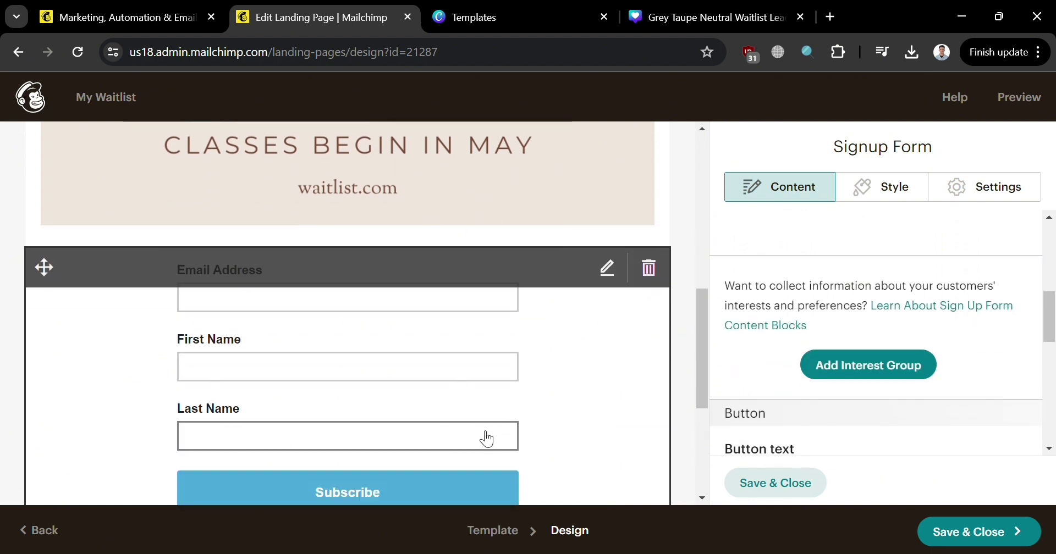
scroll(556, 370, "up", 2)
scroll(633, 374, "down", 2)
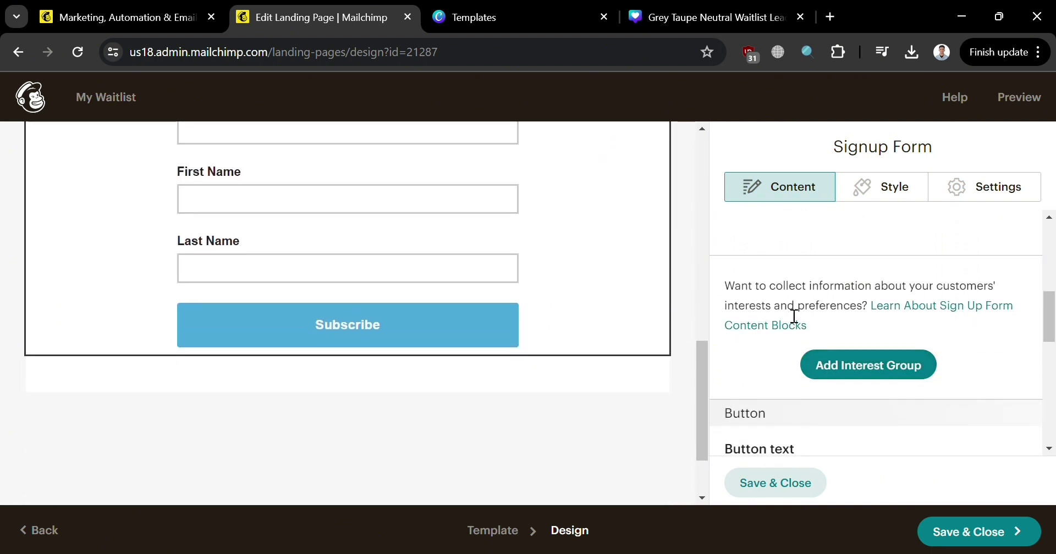
scroll(787, 319, "down", 4)
scroll(816, 330, "up", 3)
Change the signup button text from Subscribe to 'Join now'
double_click(851, 409)
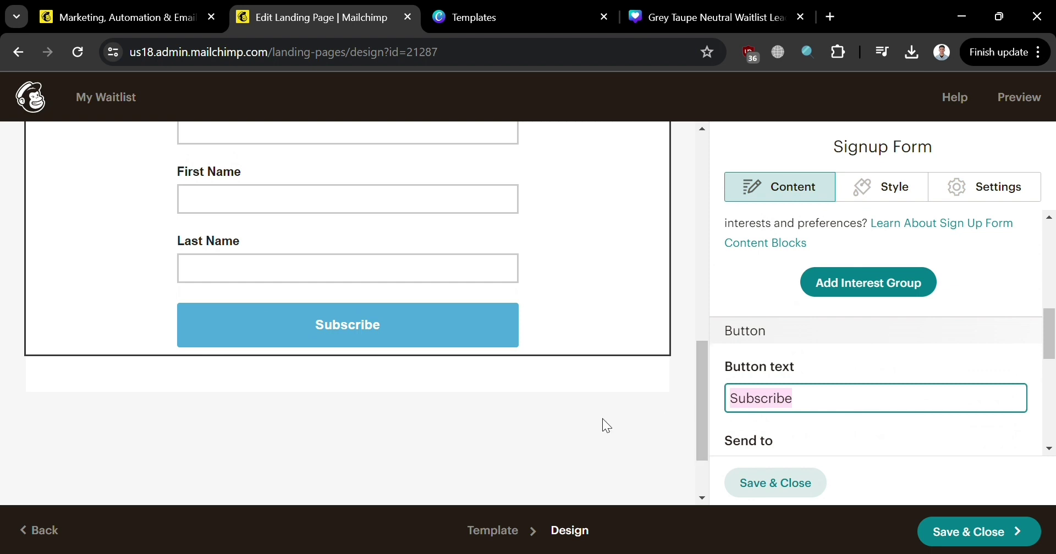
type("Join noe")
key("BackSpace")
type("w!")
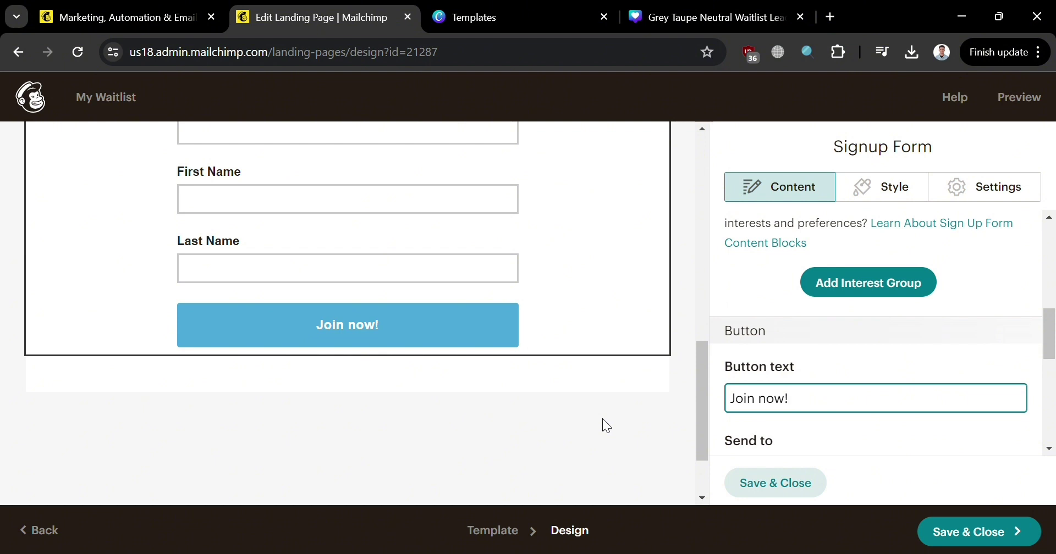
key("BackSpace")
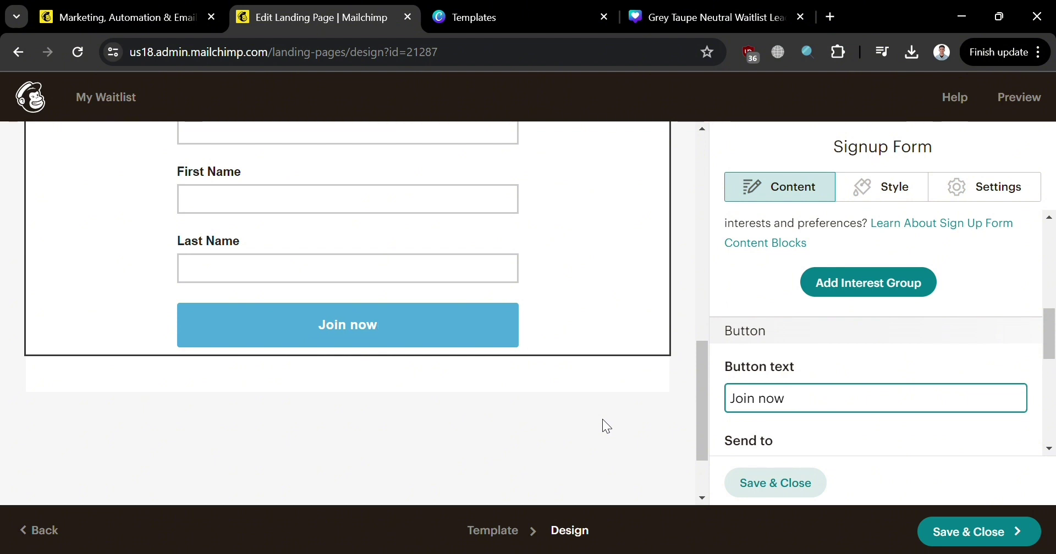
Keep the confirmation message and set it to "Success! You've now join in our waitlist."
scroll(803, 381, "down", 3)
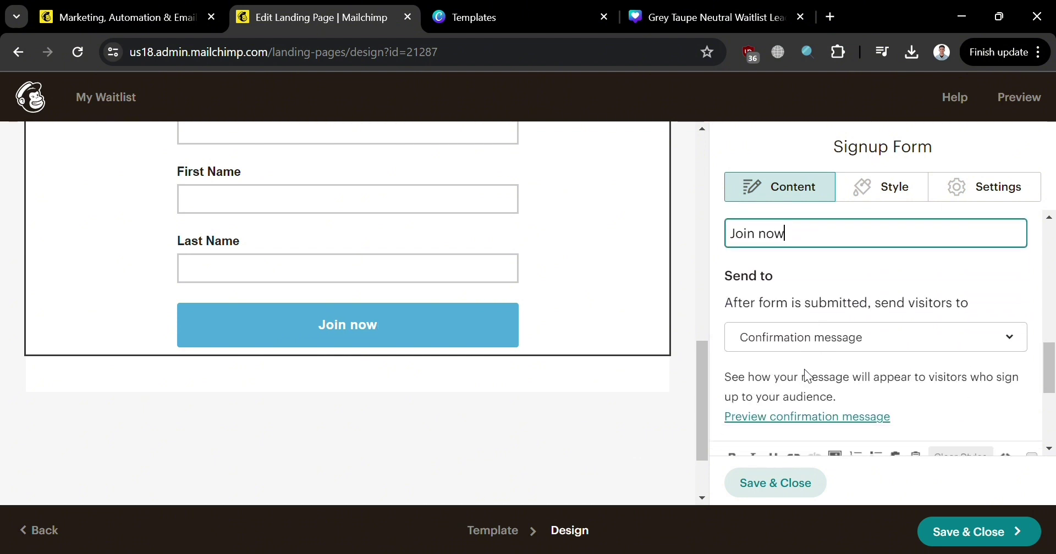
left_click(835, 357)
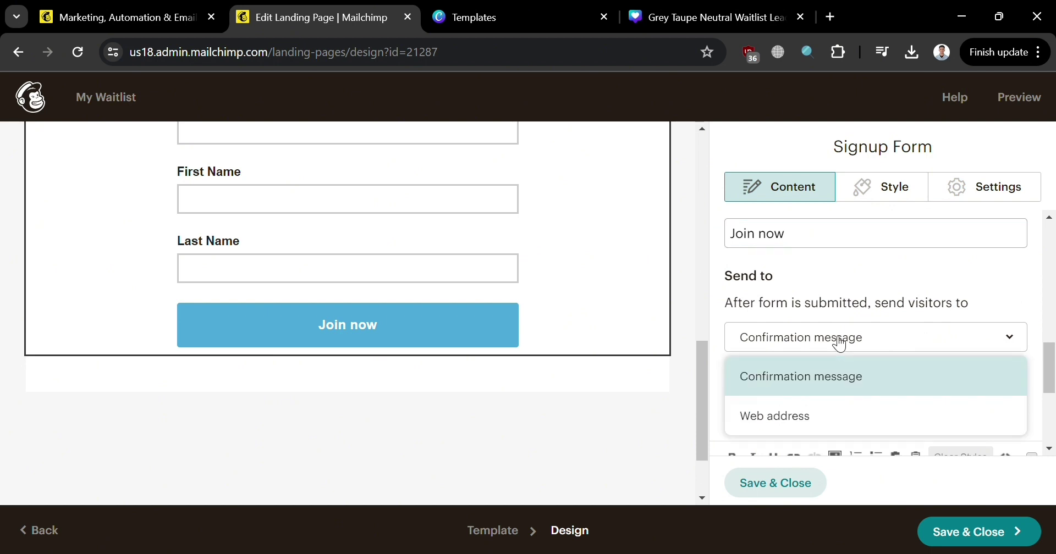
left_click(823, 371)
scroll(821, 367, "down", 4)
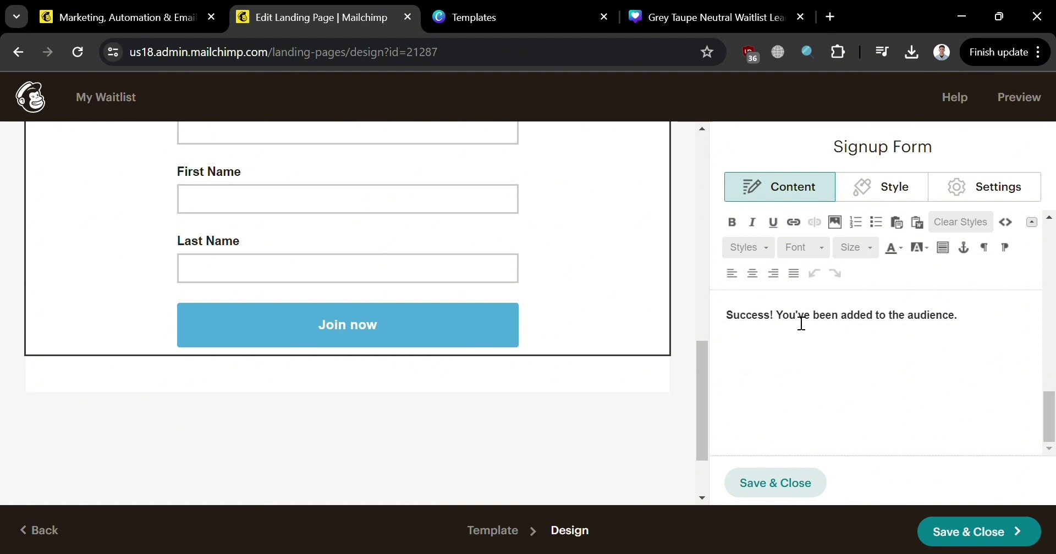
left_click_drag(962, 324, 818, 336)
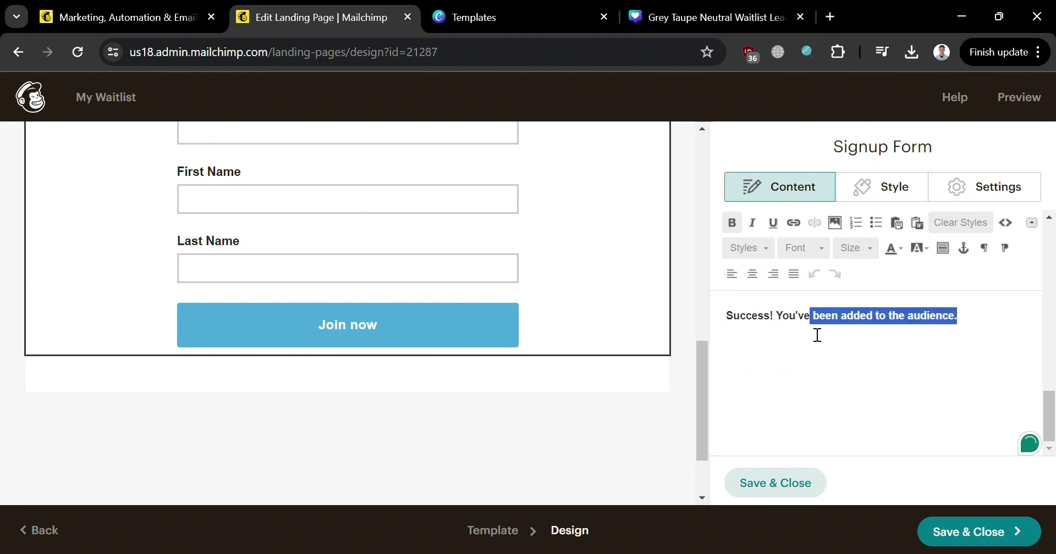
type("now join in nou")
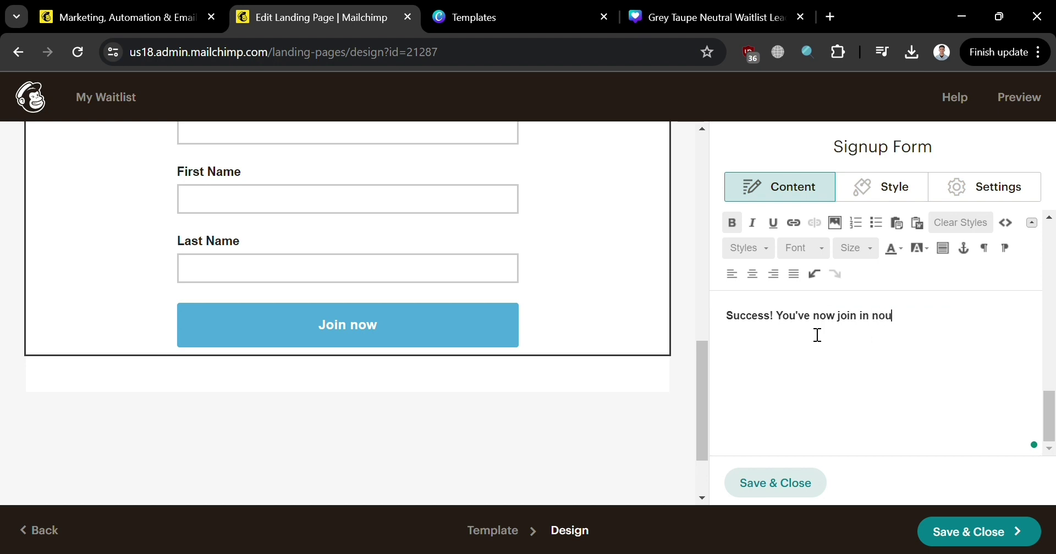
key("BackSpace")
key("BackSpace")
type("our waitlist.")
scroll(818, 335, "up", 2)
left_click(802, 493)
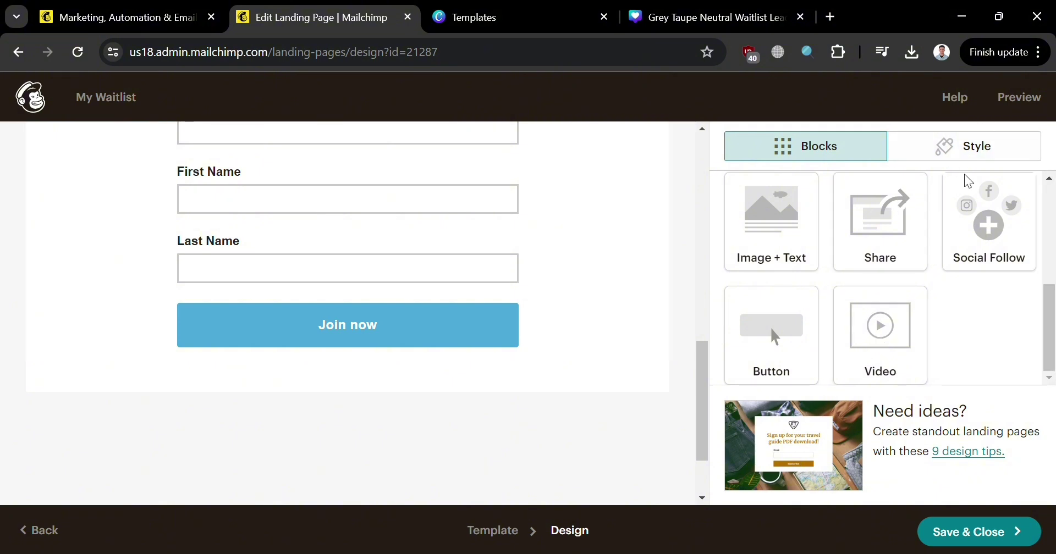
Review the Style and Blocks panels and recheck the signup form settings
left_click(982, 147)
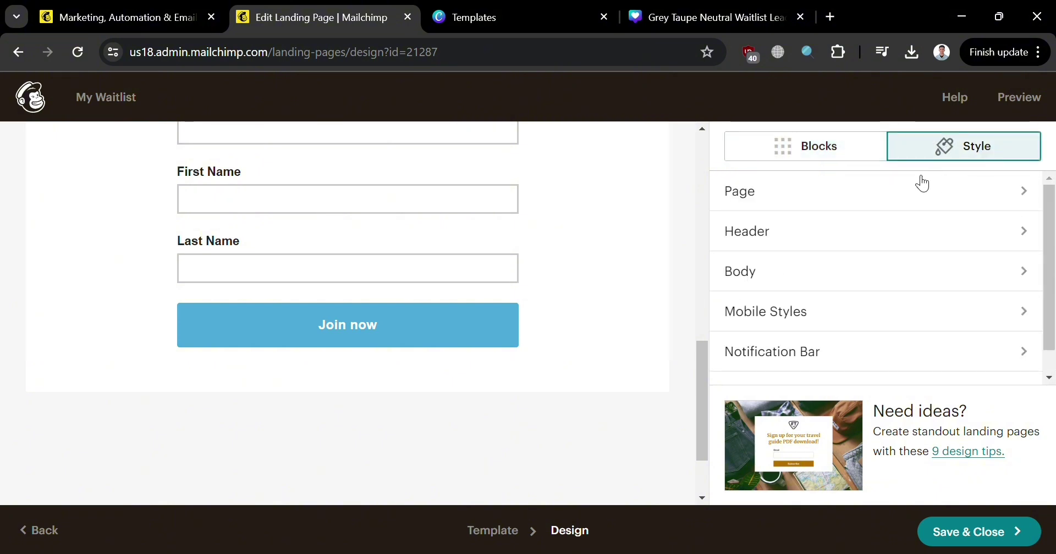
left_click(832, 153)
scroll(603, 328, "up", 6)
scroll(605, 329, "up", 5)
scroll(606, 329, "down", 10)
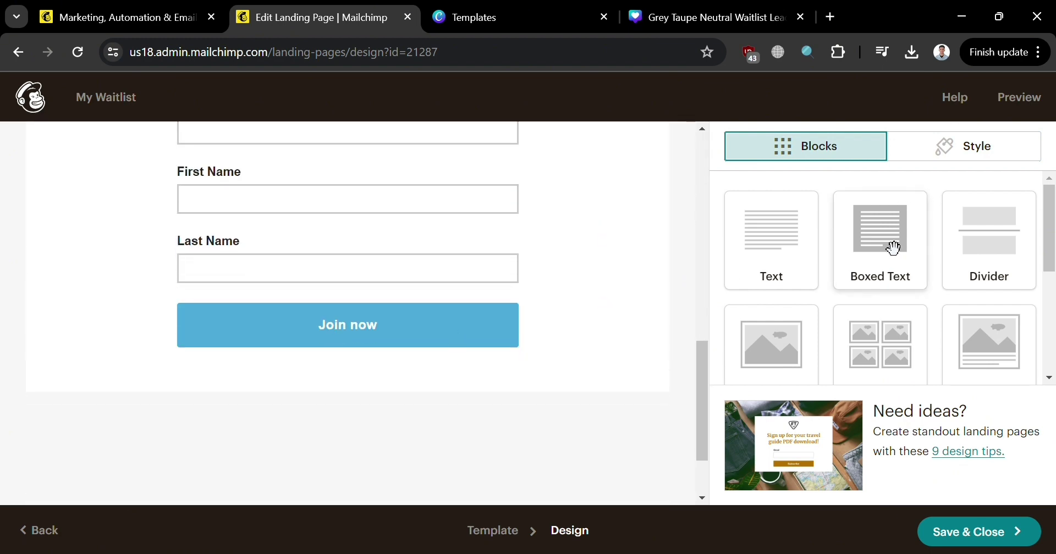
left_click(461, 343)
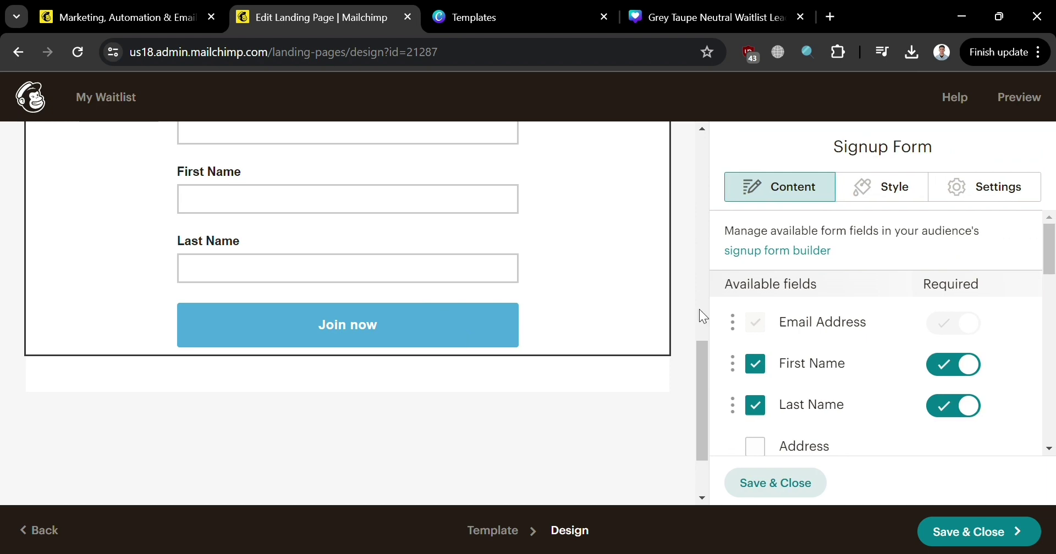
scroll(817, 301, "down", 10)
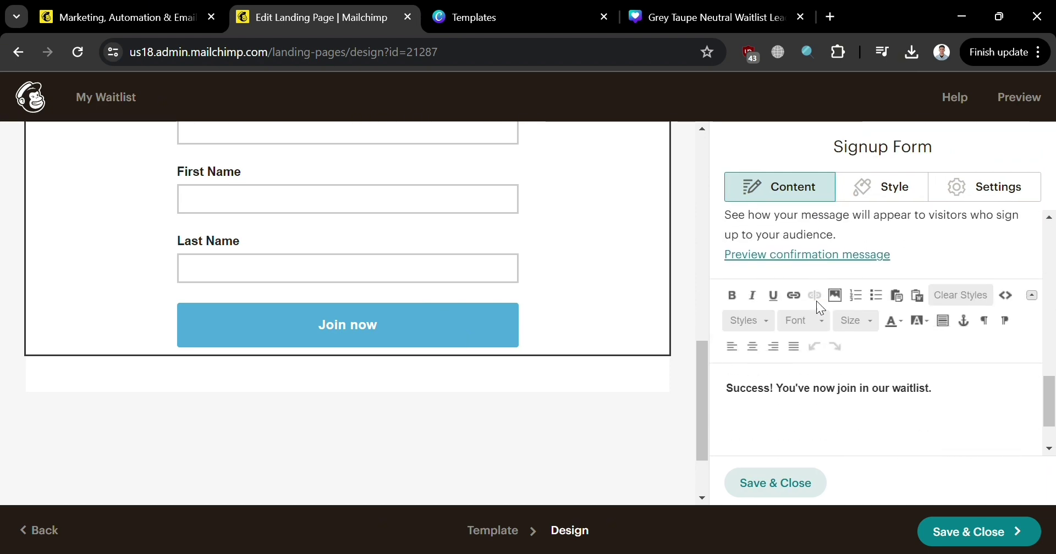
scroll(819, 317, "up", 5)
scroll(835, 369, "up", 5)
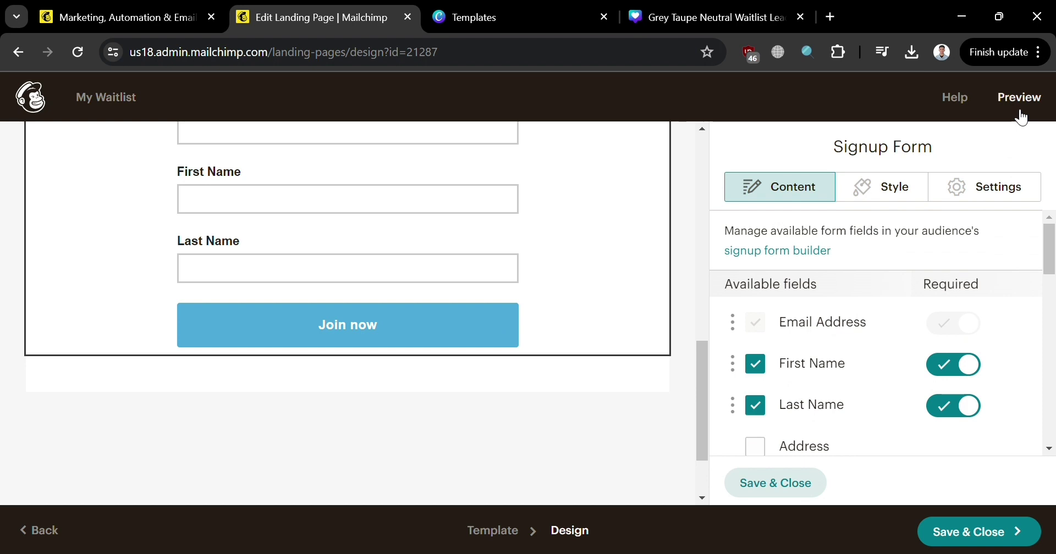
left_click(765, 482)
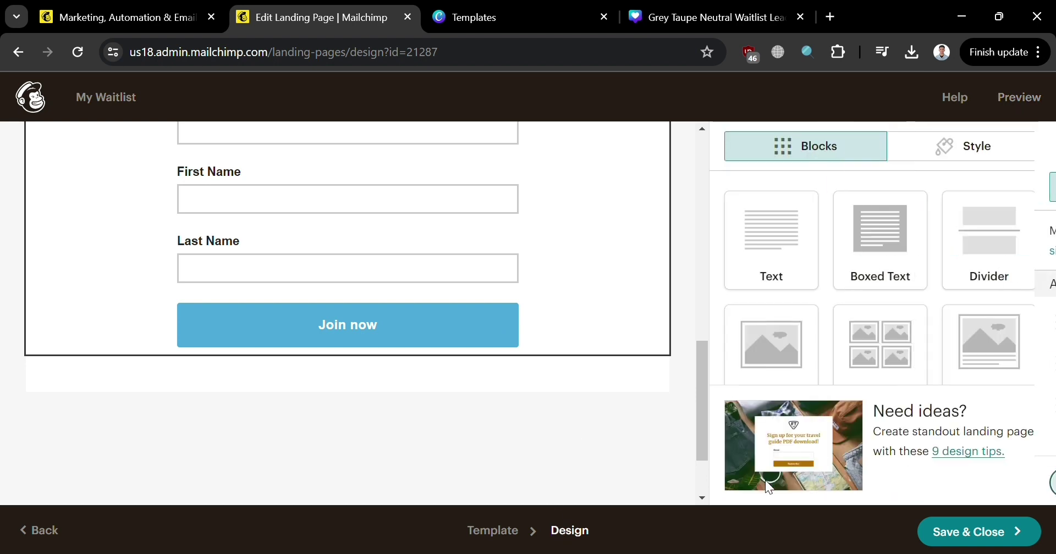
Save the My Waitlist design and exit the editor
scroll(632, 328, "up", 6)
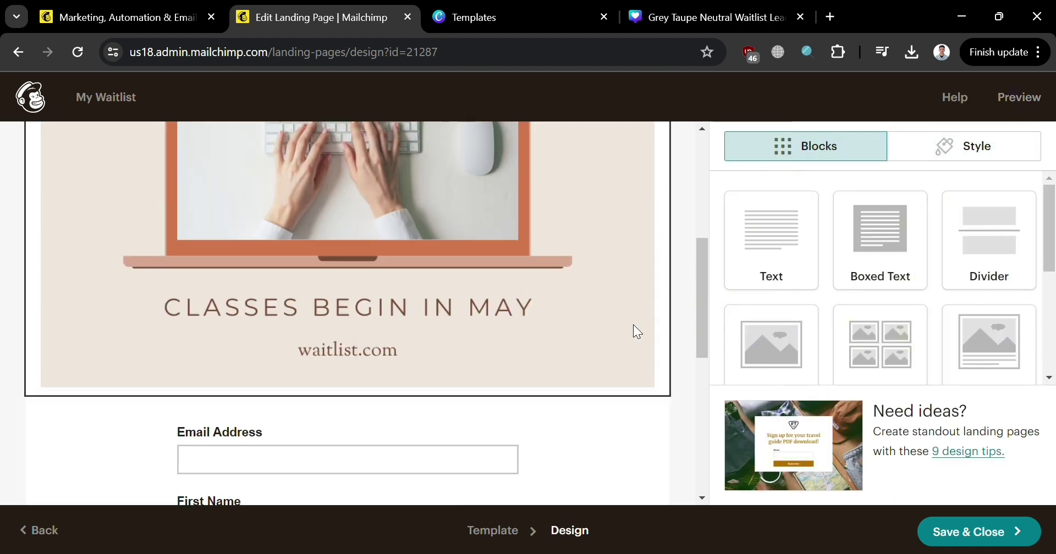
scroll(913, 379, "down", 4)
left_click(1011, 540)
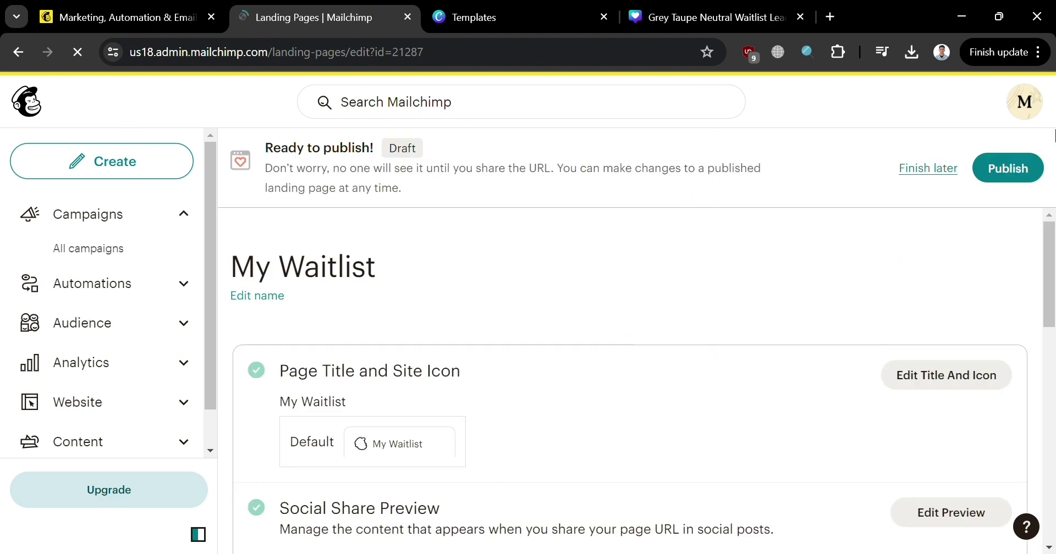
Publish the My Waitlist landing page from its checklist
scroll(413, 443, "down", 2)
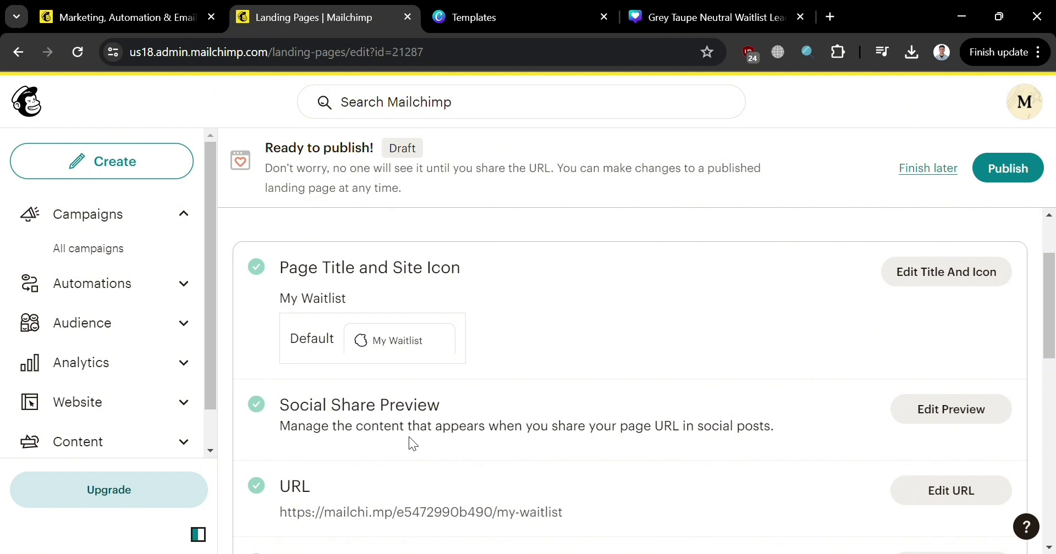
scroll(773, 405, "down", 8)
scroll(827, 393, "up", 10)
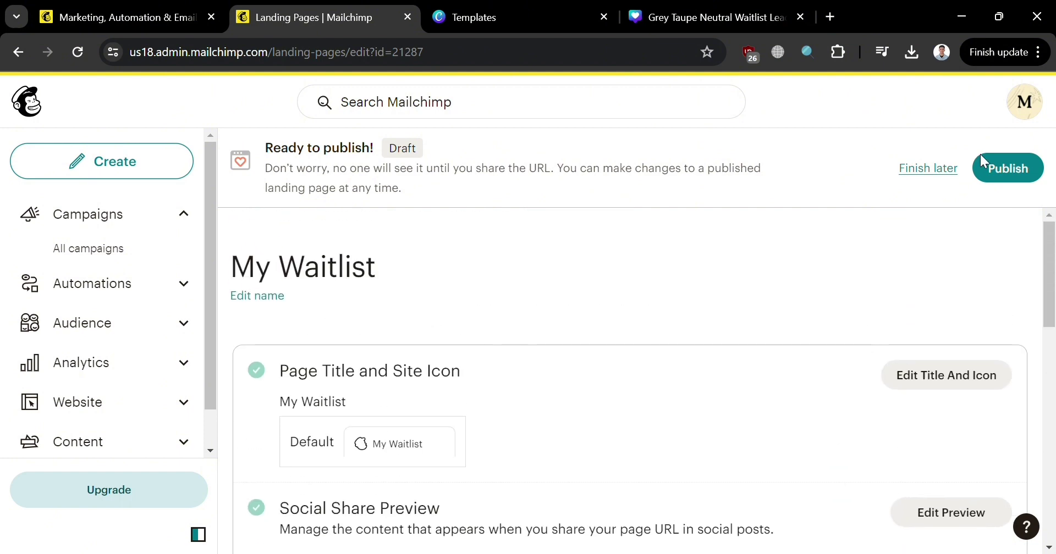
left_click(1007, 169)
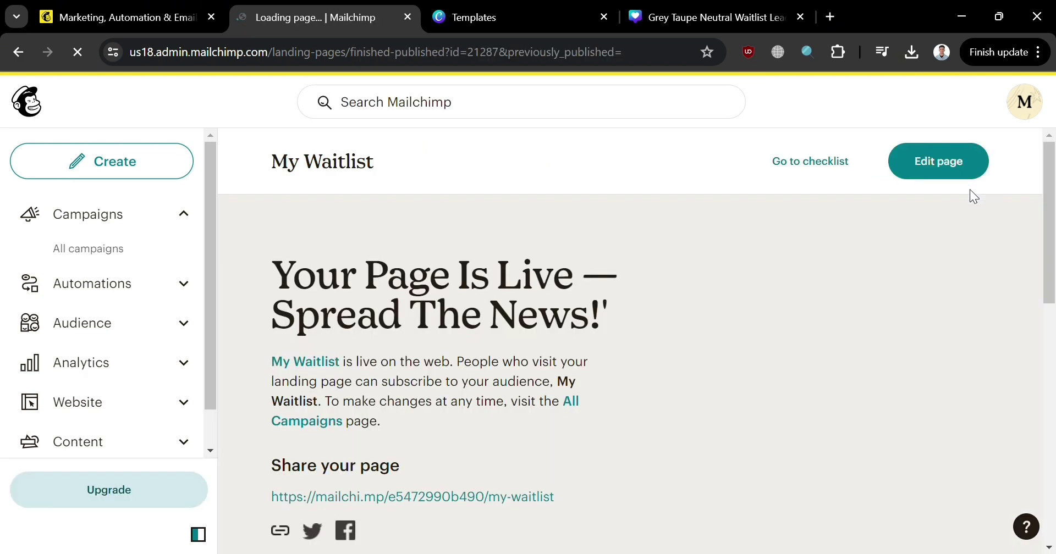
Open the live page's public mailchi.mp link in a new tab
scroll(440, 399, "down", 2)
scroll(455, 409, "down", 1)
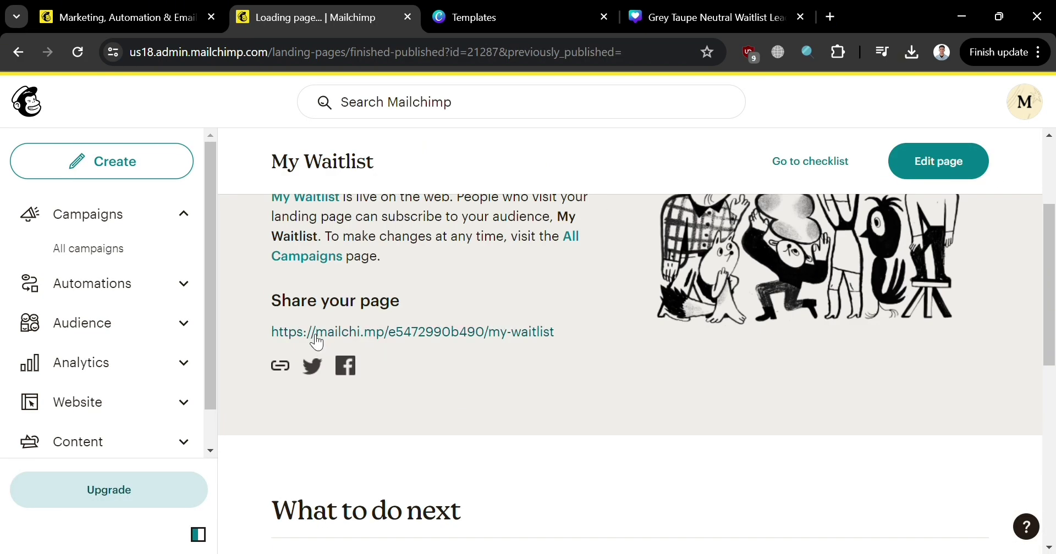
scroll(403, 337, "up", 2)
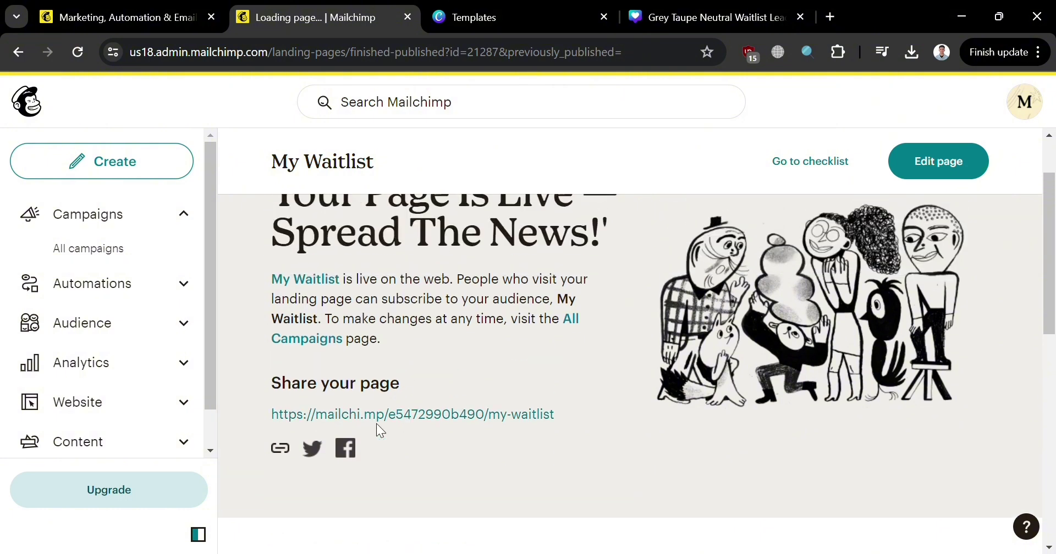
left_click(384, 415)
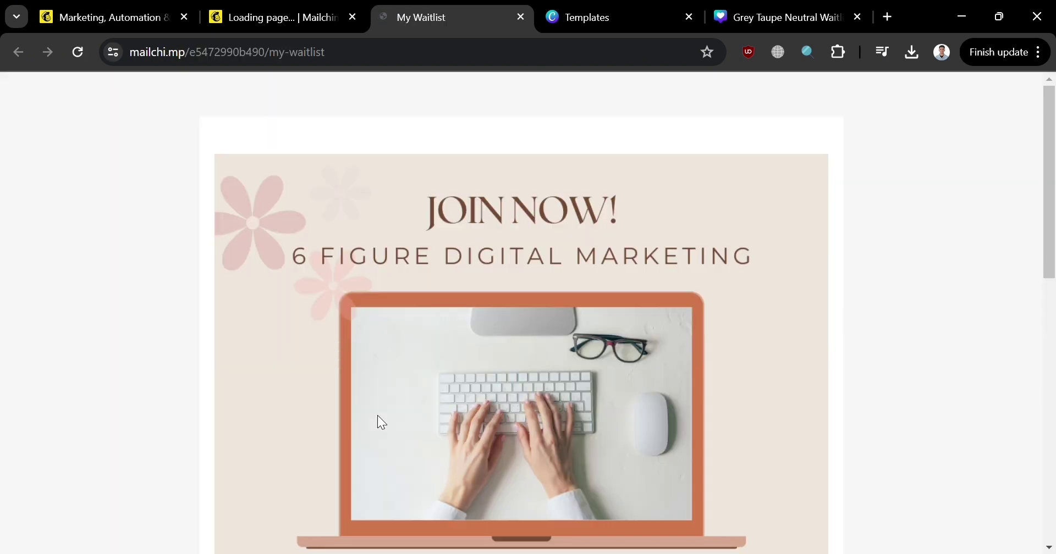
Test the live form's Email Address and First Name fields for required-field warnings
scroll(645, 258, "down", 8)
left_click(566, 257)
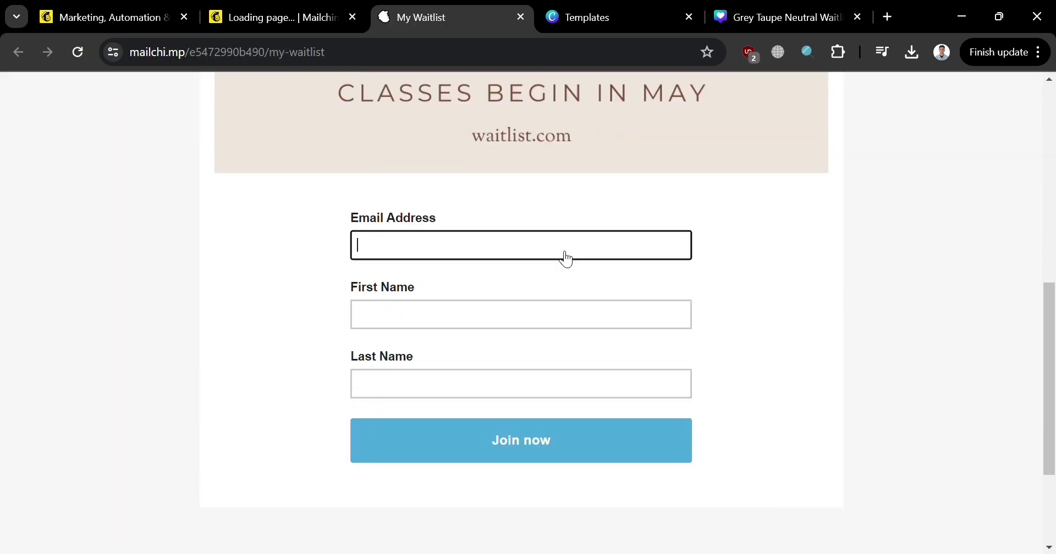
left_click(583, 326)
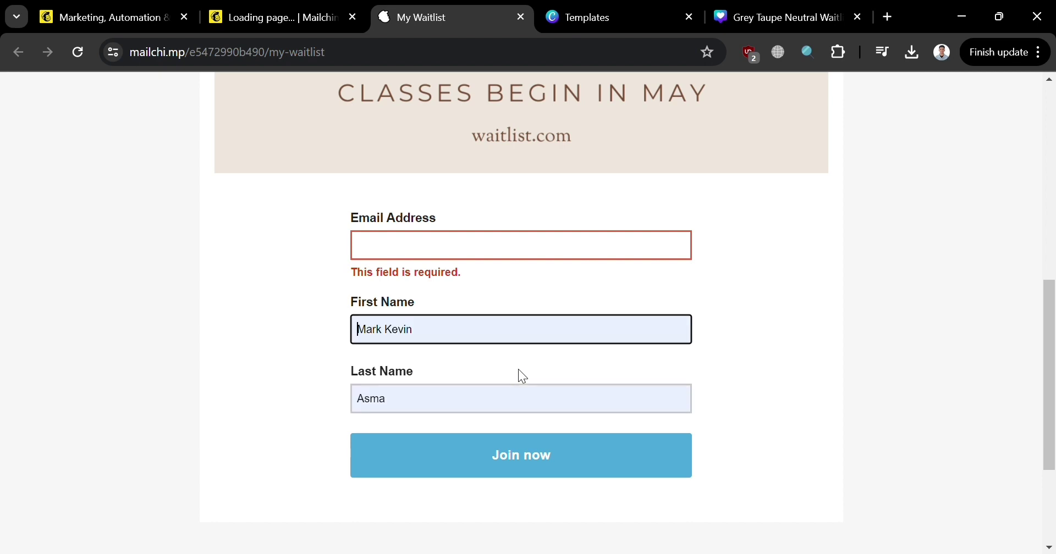
left_click(419, 248)
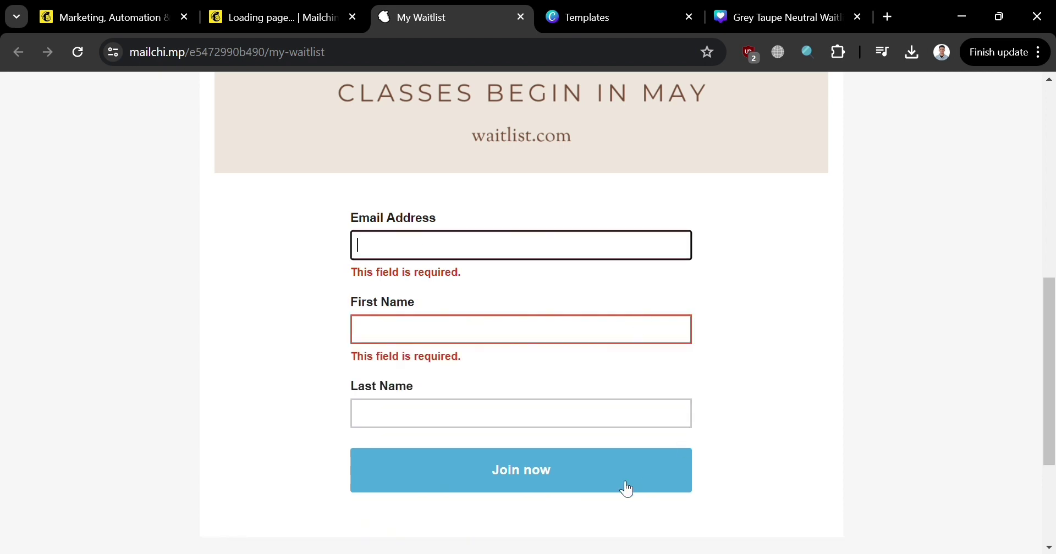